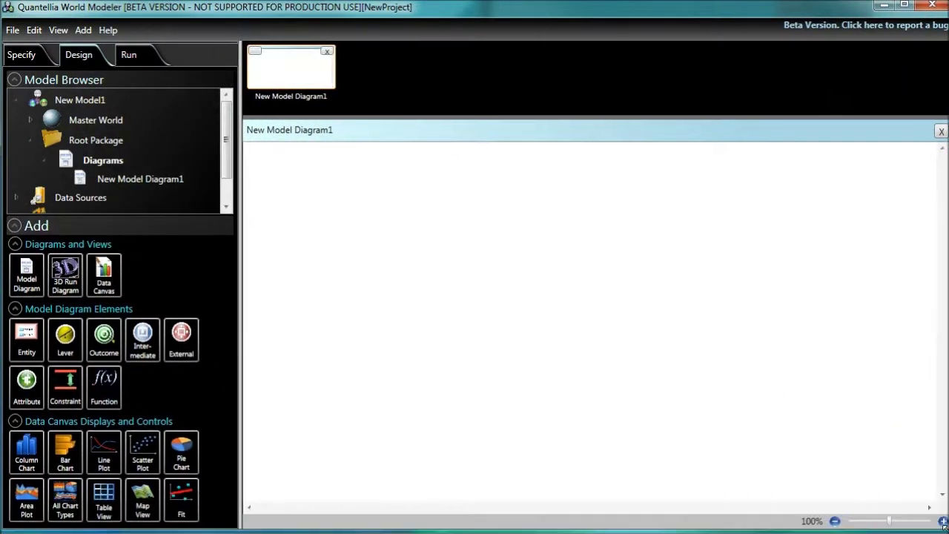
Open QR1.worldmodeler from the Desktop through File > Open.
{"action": "left_click", "coordinate": [13, 31]}
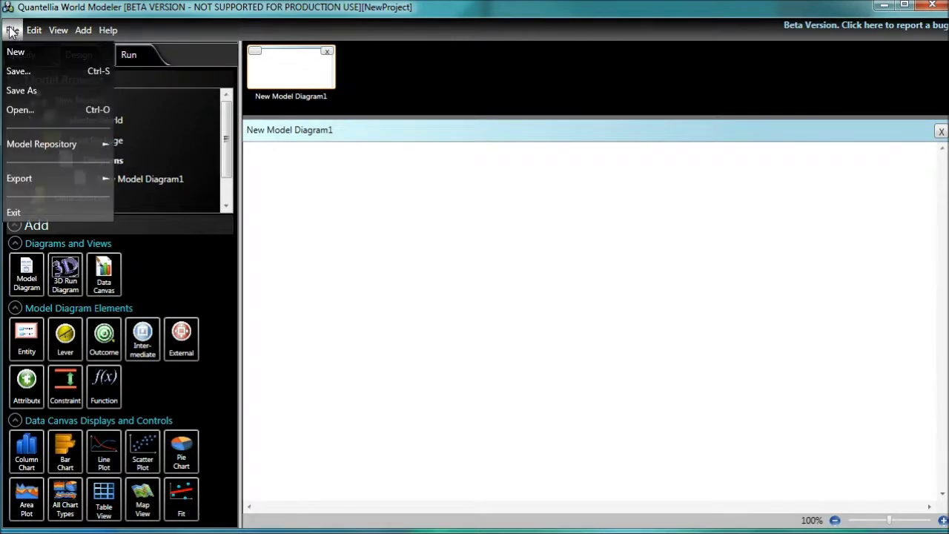
{"action": "left_click", "coordinate": [20, 110]}
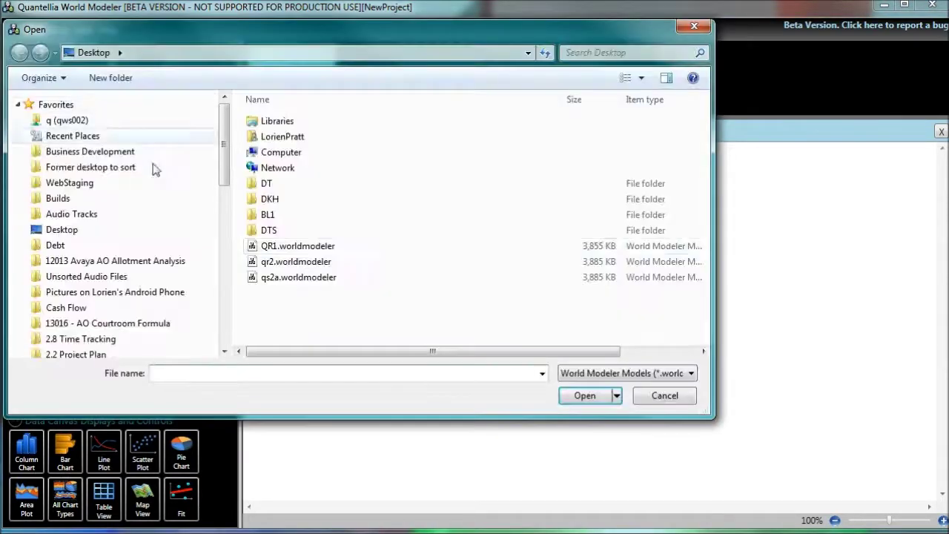
{"action": "left_click", "coordinate": [293, 246]}
{"action": "left_click", "coordinate": [592, 398]}
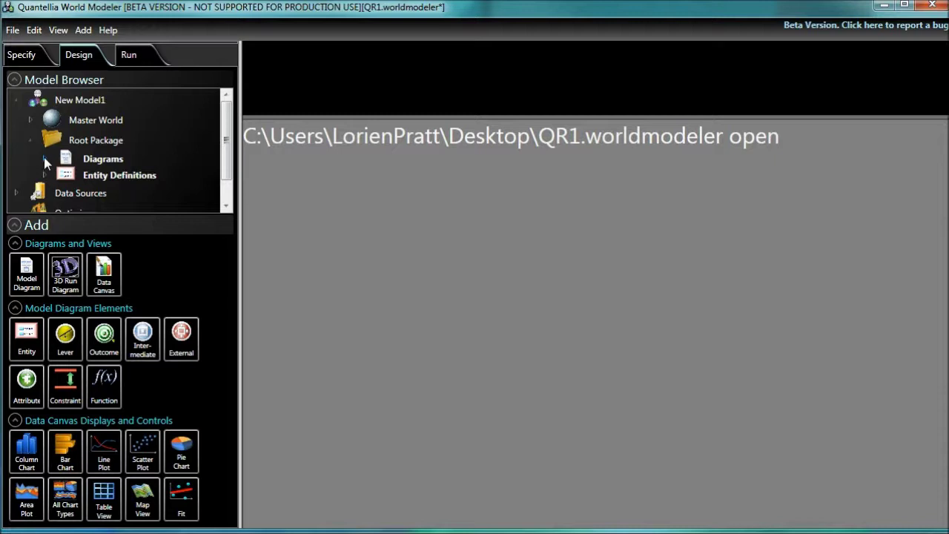
Expand Diagrams and drag Product Launch onto the canvas to show Cost, Revenue and ProfitMargin.
{"action": "left_click", "coordinate": [44, 158]}
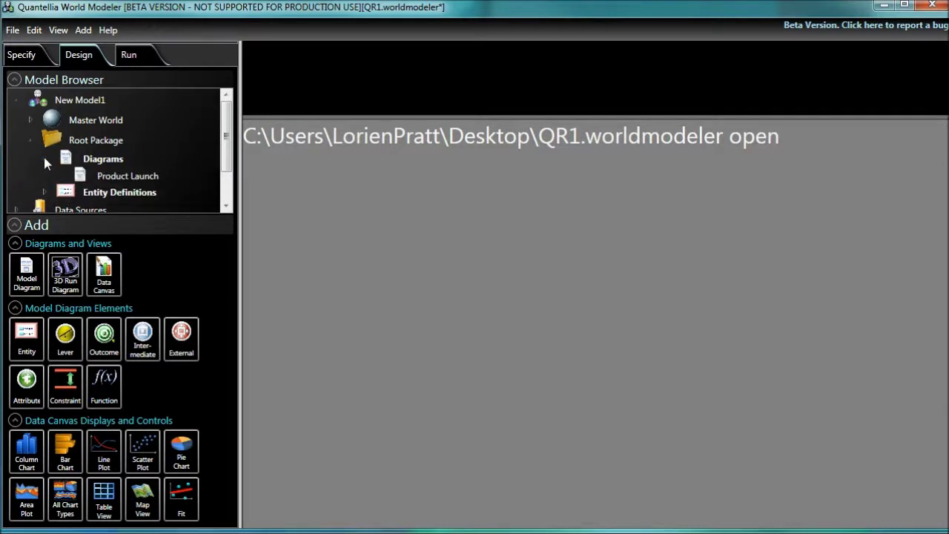
{"action": "right_click", "coordinate": [124, 178]}
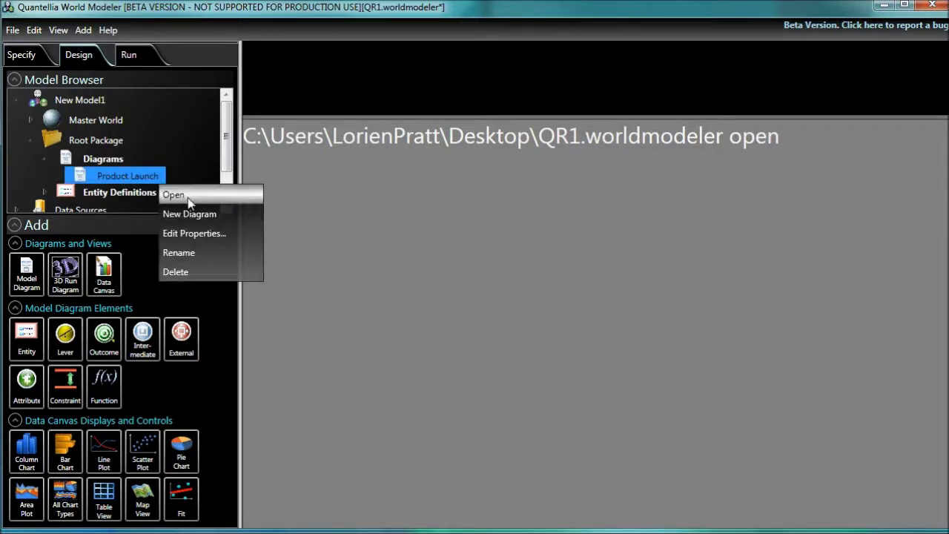
{"action": "left_click", "coordinate": [111, 182]}
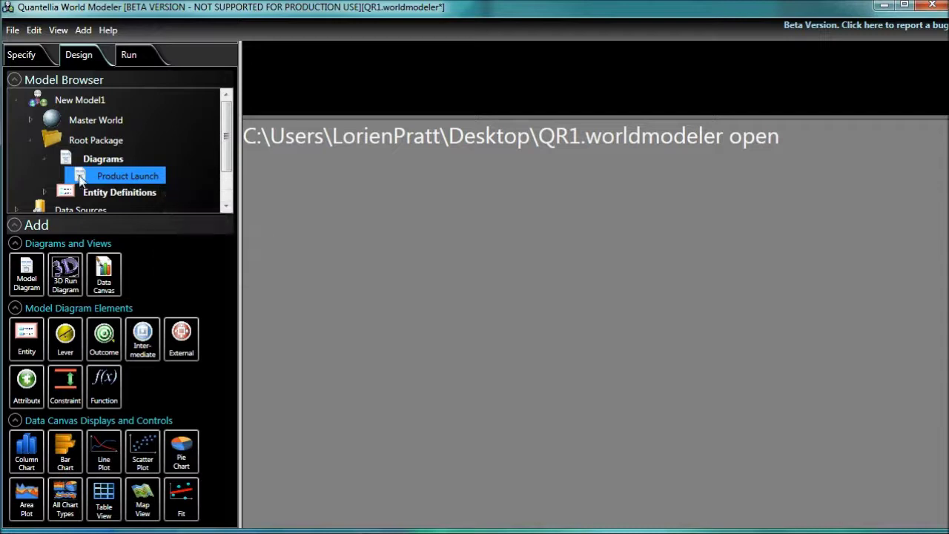
{"action": "left_click_drag", "start_coordinate": [88, 181], "coordinate": [504, 239]}
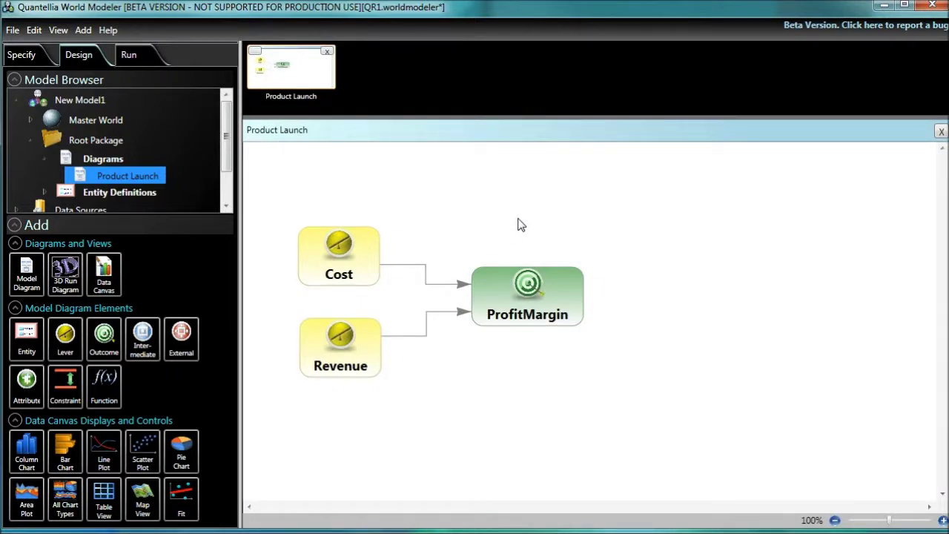
{"action": "mouse_move", "coordinate": [508, 297]}
{"action": "mouse_move", "coordinate": [326, 351]}
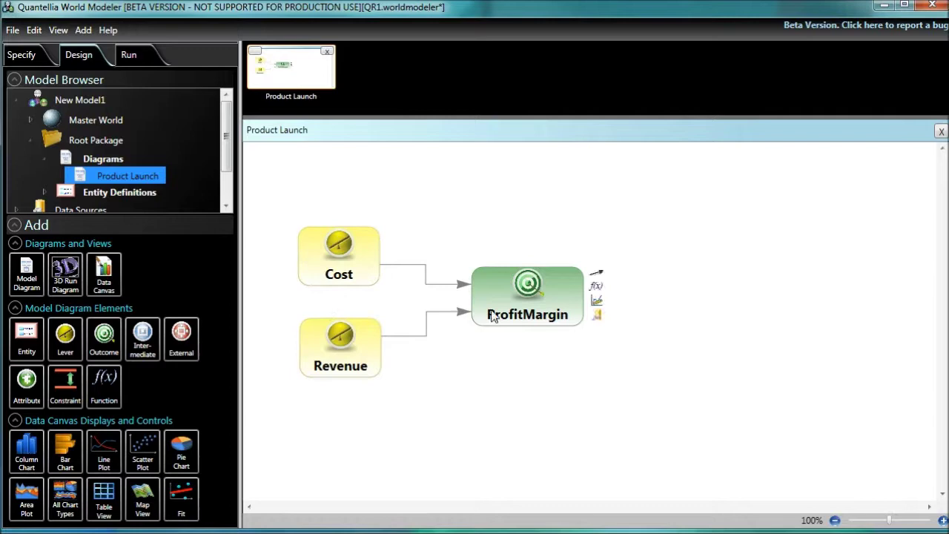
Change Cost's Decision Model Role from Lever to Intermediate in its properties.
{"action": "double_click", "coordinate": [317, 265]}
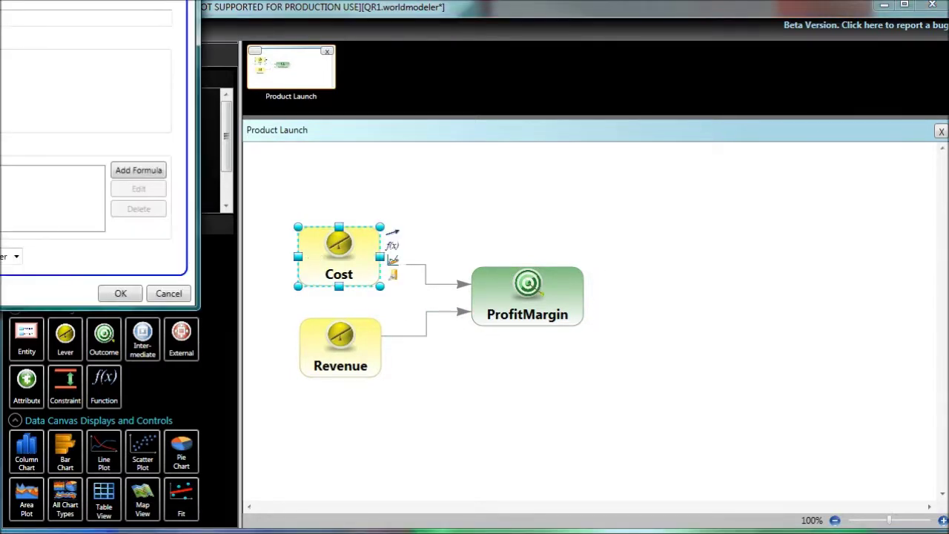
{"action": "left_click_drag", "start_coordinate": [0, 0], "coordinate": [626, 89]}
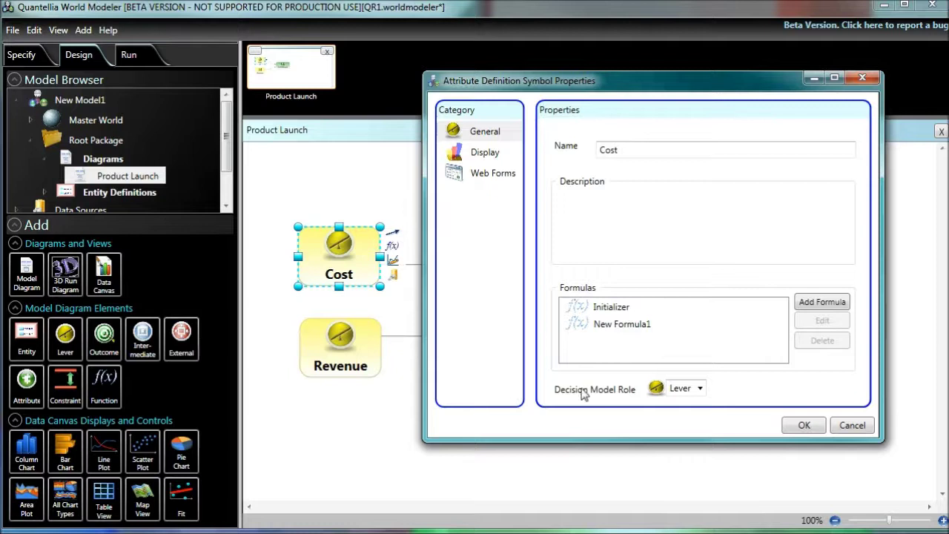
{"action": "left_click", "coordinate": [700, 388]}
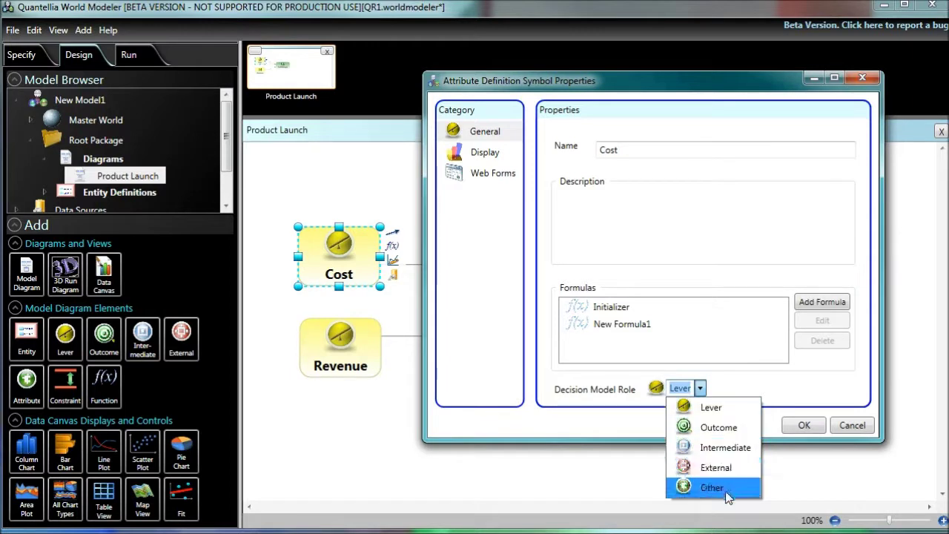
{"action": "left_click", "coordinate": [723, 449]}
{"action": "left_click", "coordinate": [804, 426]}
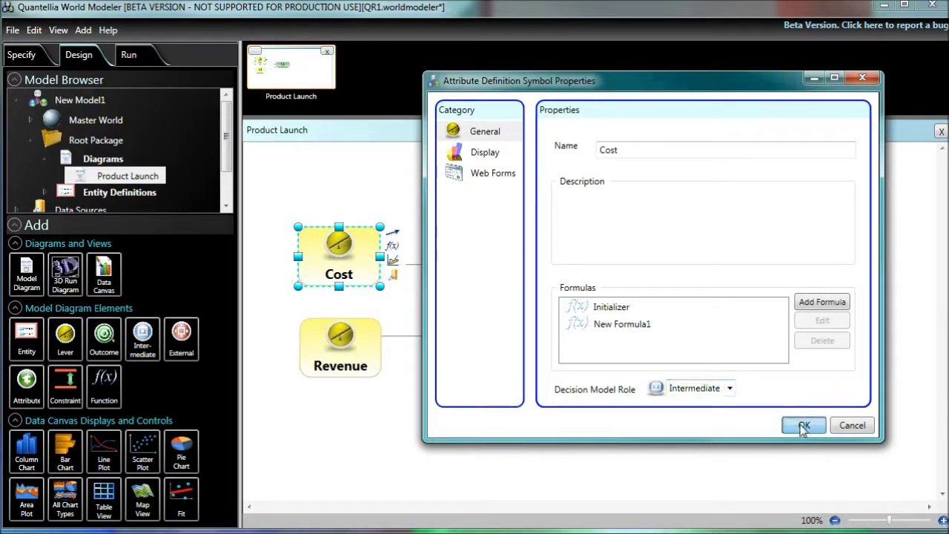
Change Revenue's Decision Model Role from Lever to Intermediate in its properties.
{"action": "double_click", "coordinate": [320, 342]}
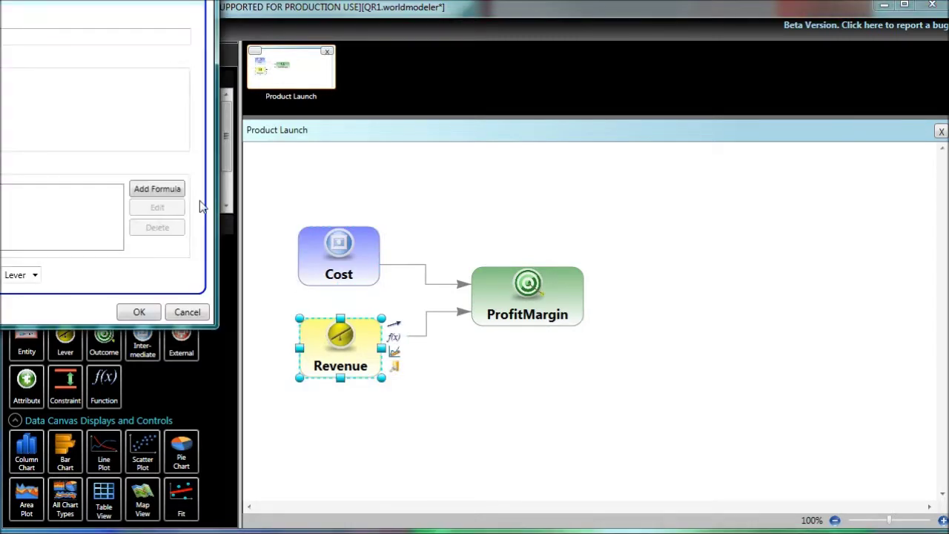
{"action": "left_click_drag", "start_coordinate": [0, 0], "coordinate": [384, 108]}
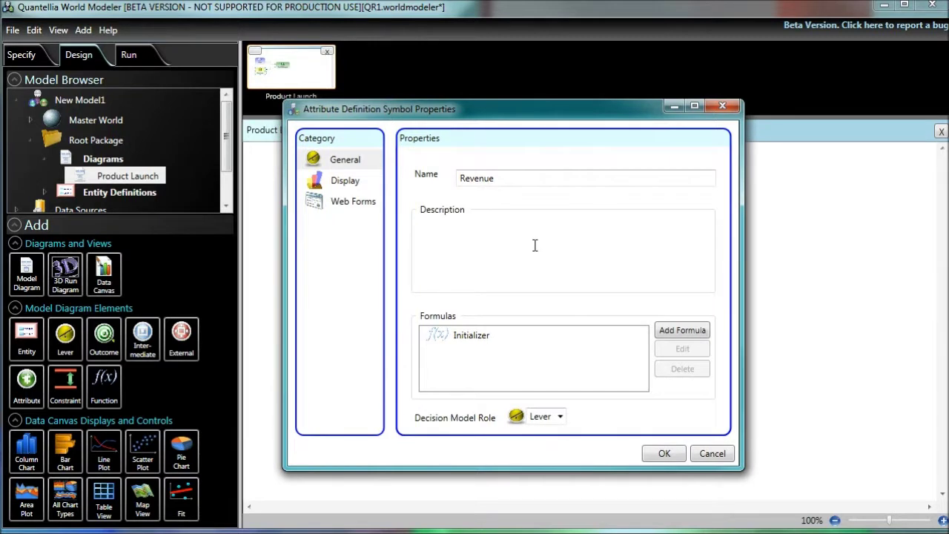
{"action": "left_click", "coordinate": [560, 416]}
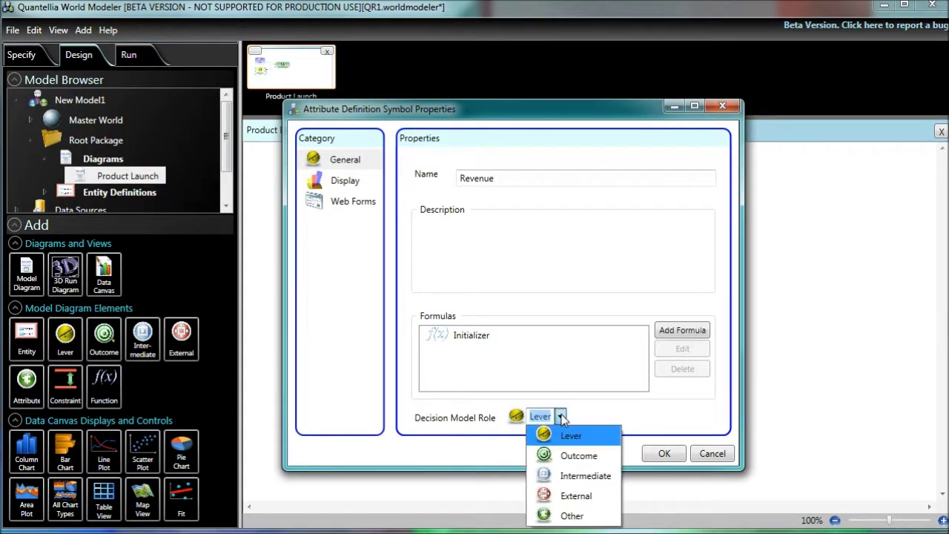
{"action": "left_click", "coordinate": [578, 476]}
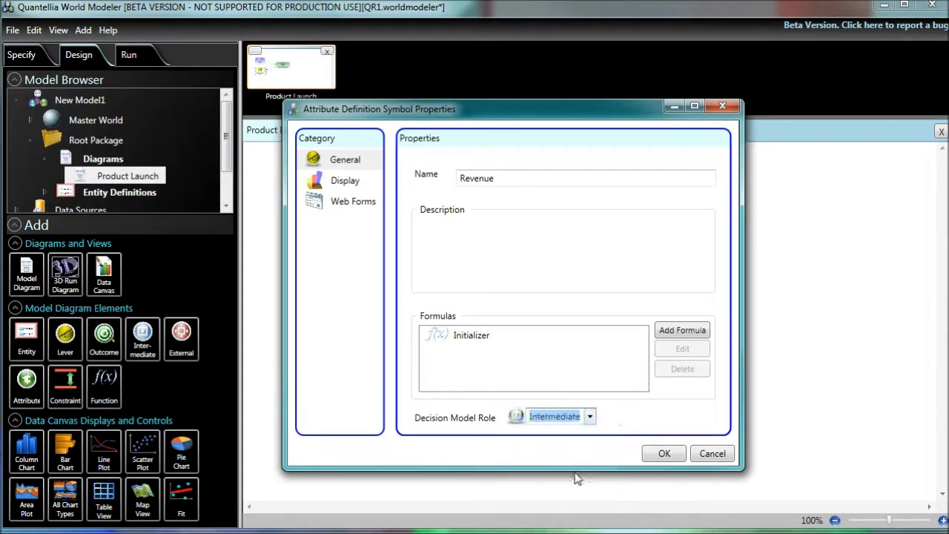
{"action": "left_click", "coordinate": [665, 454]}
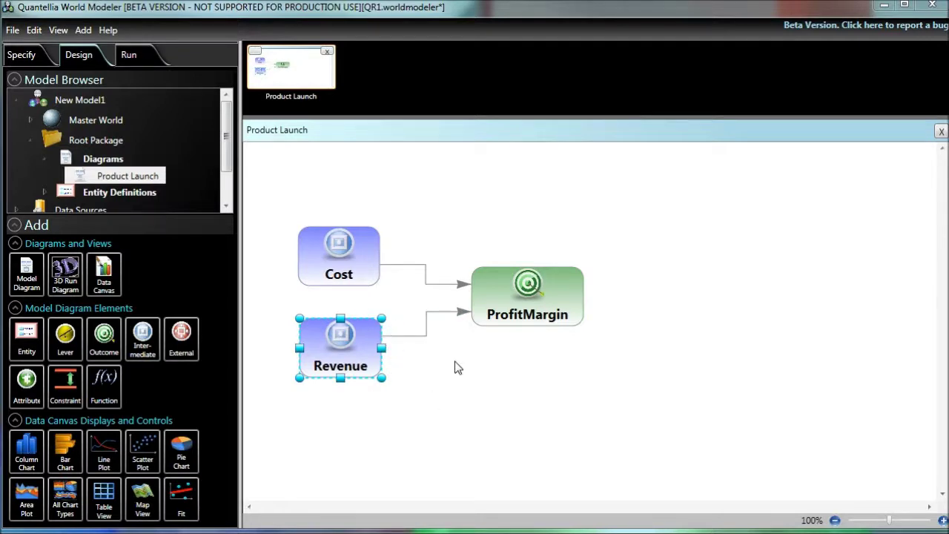
Shift ProfitMargin, Cost and Revenue toward the right of the canvas.
{"action": "left_click", "coordinate": [489, 297]}
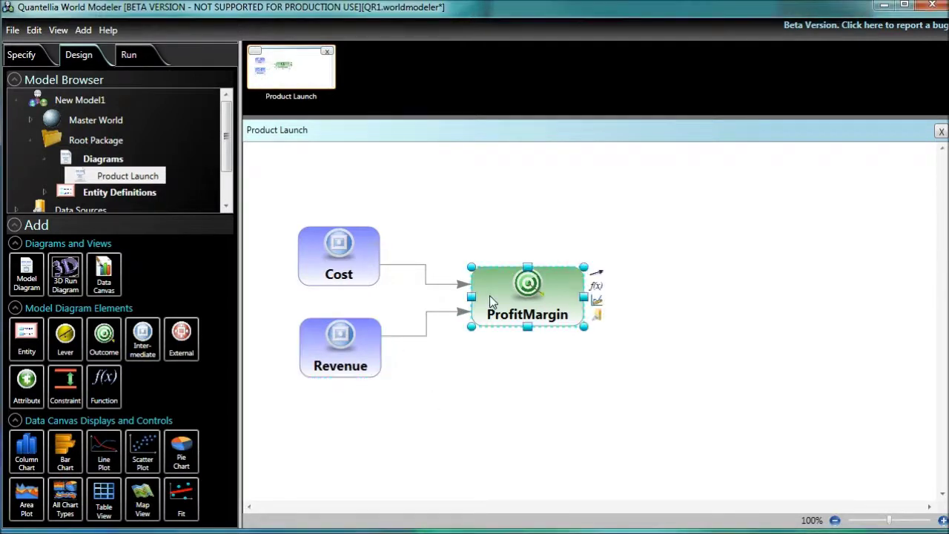
{"action": "left_click_drag", "start_coordinate": [489, 295], "coordinate": [787, 304]}
{"action": "left_click_drag", "start_coordinate": [320, 271], "coordinate": [608, 271]}
{"action": "left_click_drag", "start_coordinate": [319, 338], "coordinate": [605, 329]}
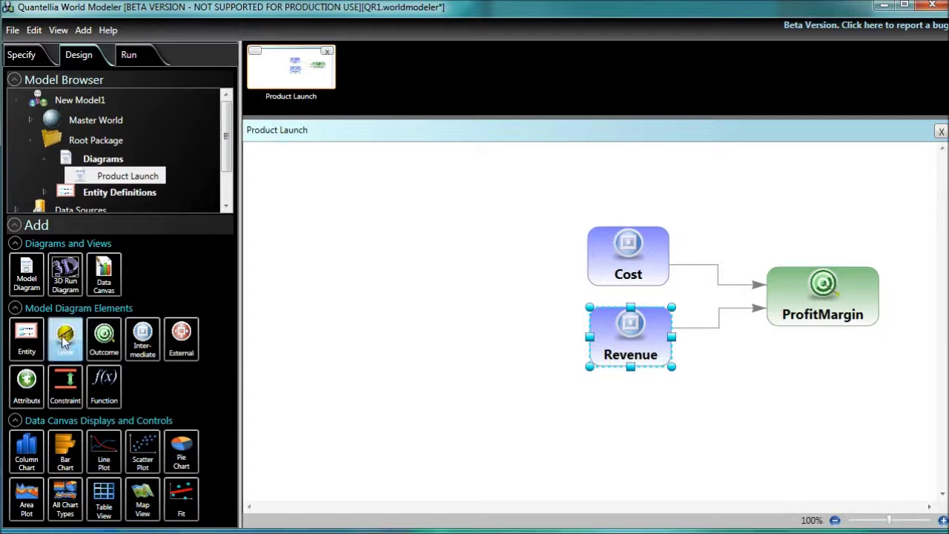
Add three Lever nodes named Advertising, Customer Service and Product Features.
{"action": "left_click_drag", "start_coordinate": [65, 337], "coordinate": [317, 190]}
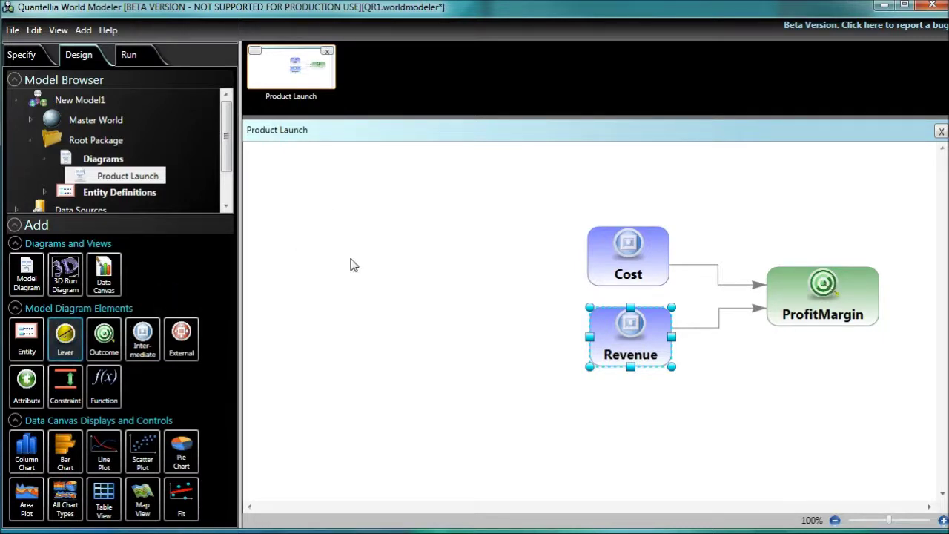
{"action": "type", "text": "Ad"}
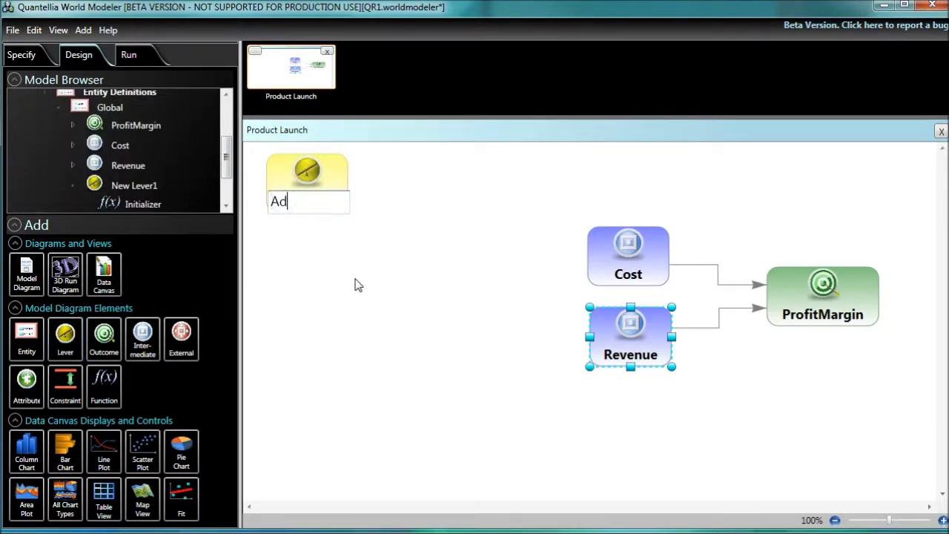
{"action": "type", "text": "vertising"}
{"action": "key", "text": "Return"}
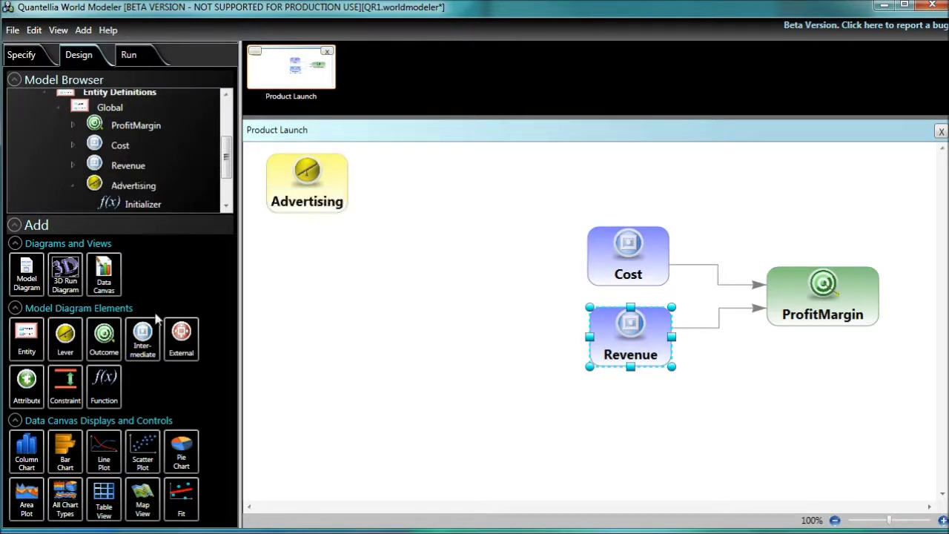
{"action": "left_click_drag", "start_coordinate": [65, 335], "coordinate": [311, 280]}
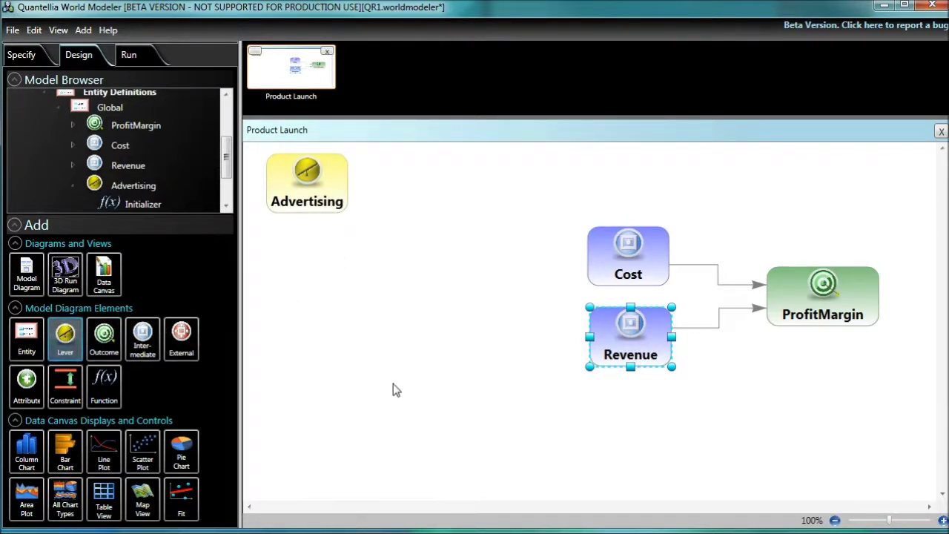
{"action": "type", "text": "Customer Service"}
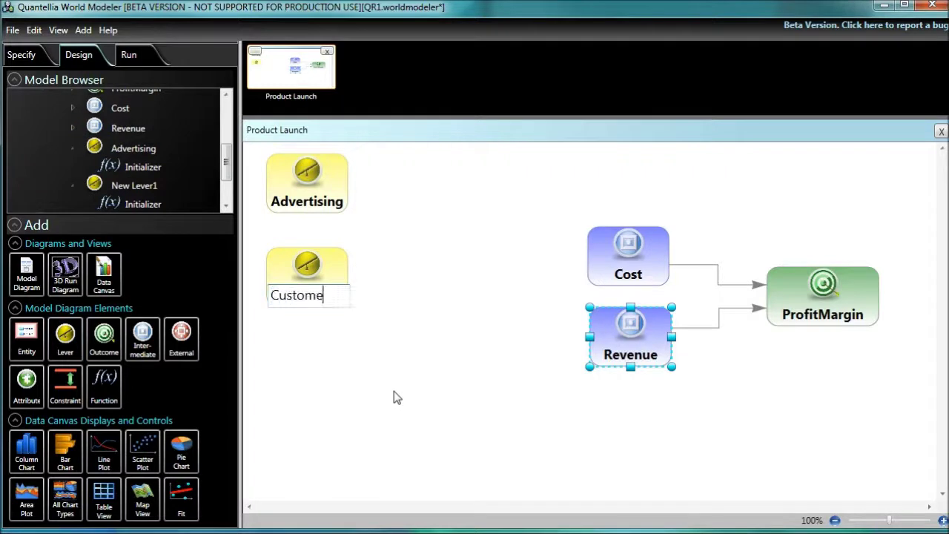
{"action": "key", "text": "Return"}
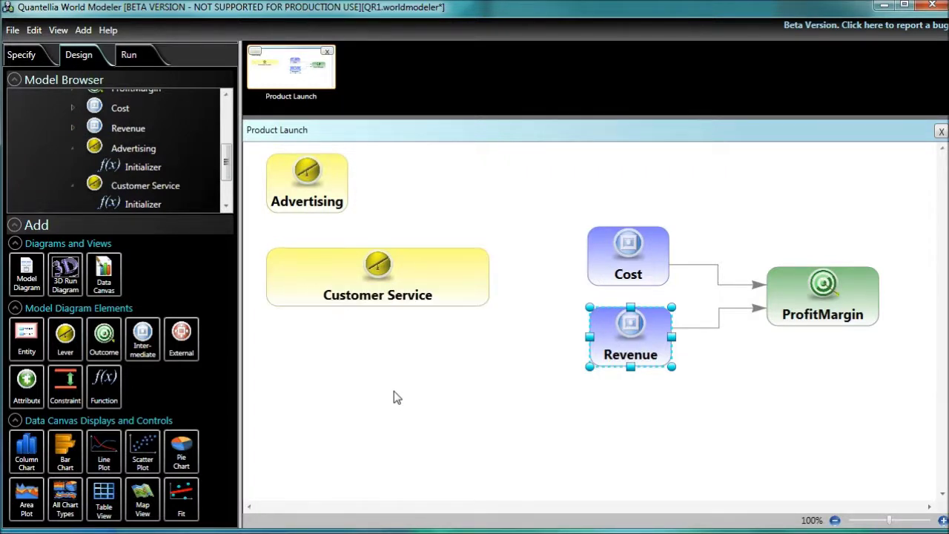
{"action": "left_click_drag", "start_coordinate": [65, 335], "coordinate": [365, 380]}
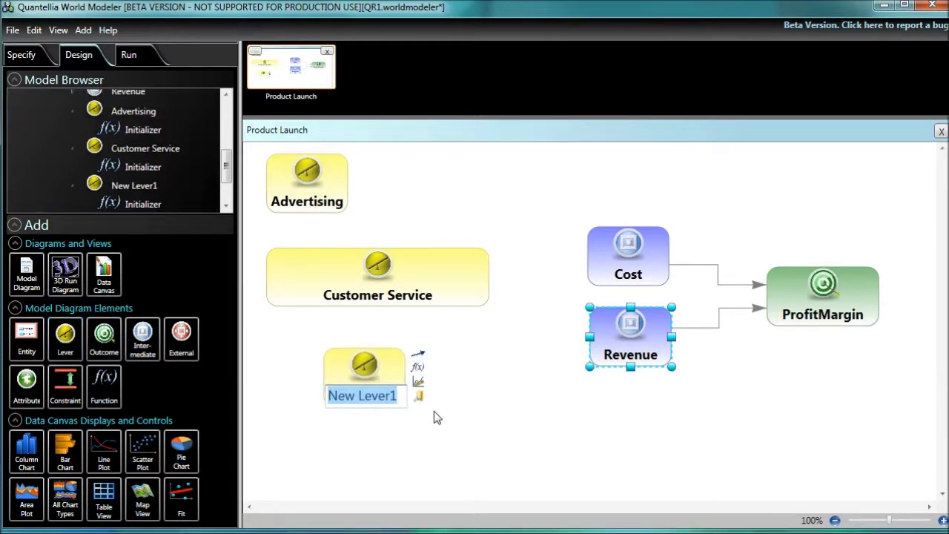
{"action": "type", "text": "Product "}
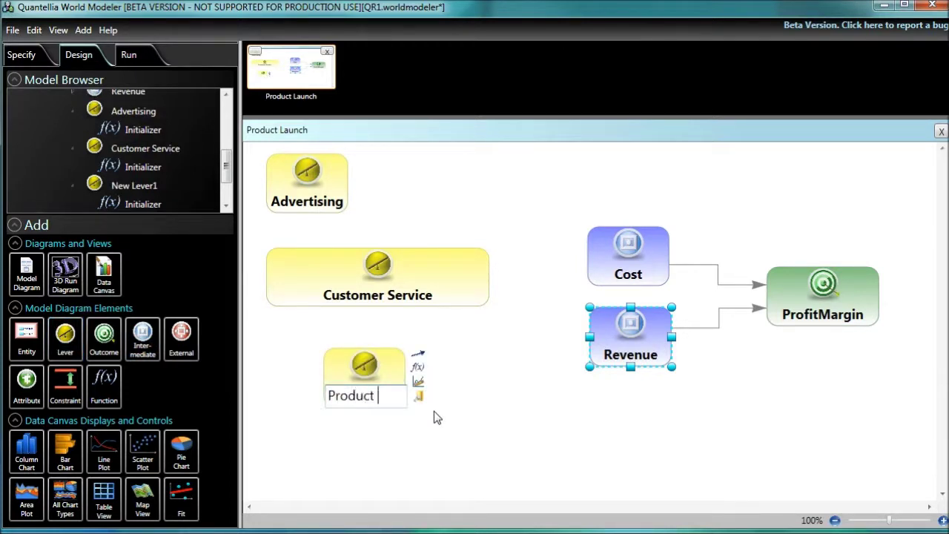
{"action": "type", "text": "Features"}
{"action": "key", "text": "Return"}
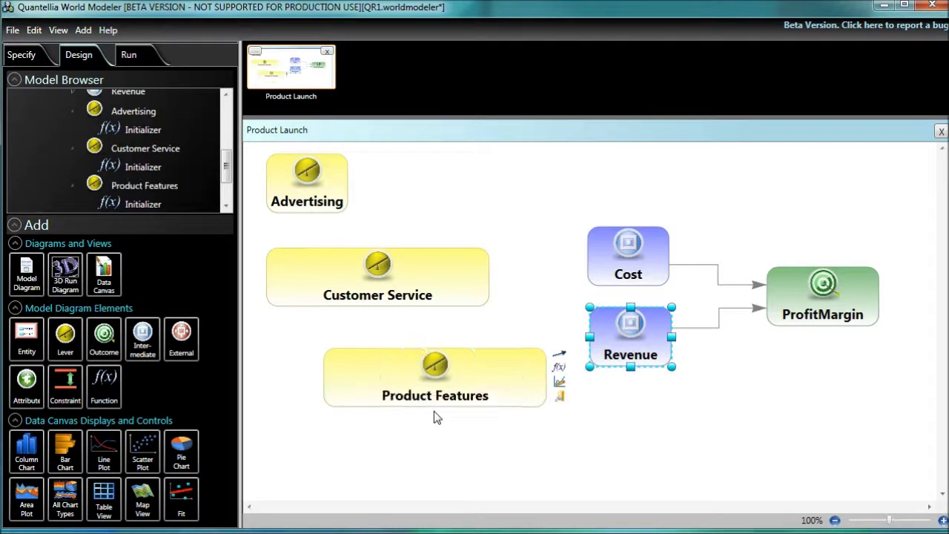
Narrow Product Features and Customer Service, then reposition Product Features and Advertising.
{"action": "left_click", "coordinate": [375, 375]}
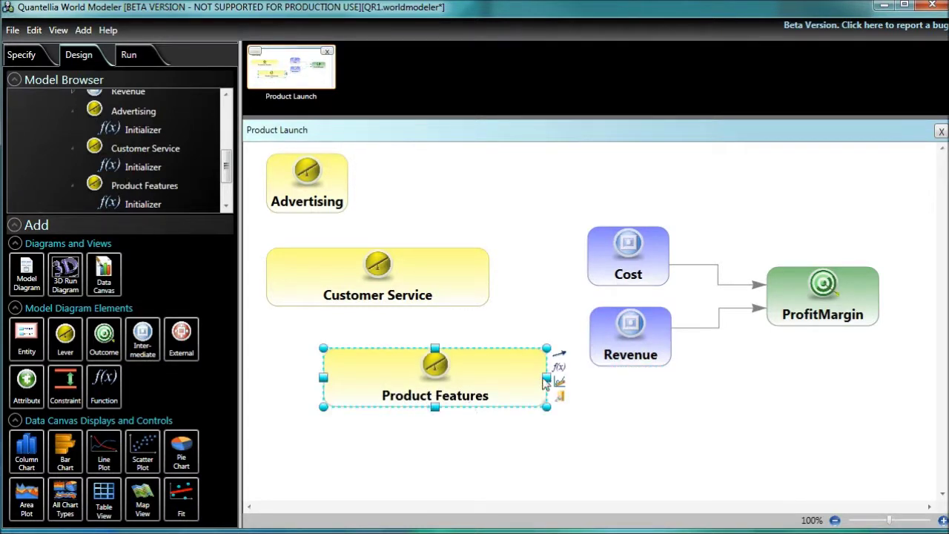
{"action": "left_click_drag", "start_coordinate": [546, 377], "coordinate": [370, 422]}
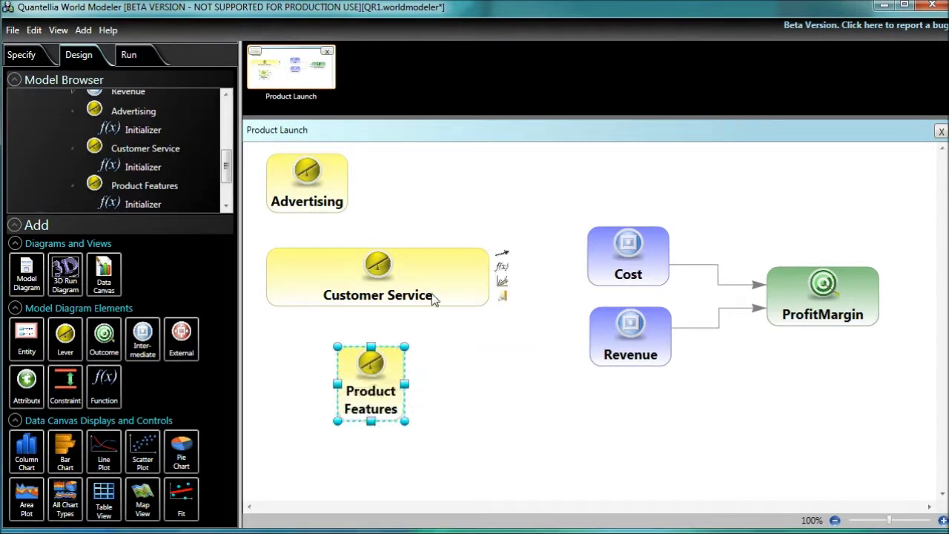
{"action": "left_click", "coordinate": [436, 295]}
{"action": "left_click_drag", "start_coordinate": [489, 277], "coordinate": [318, 327]}
{"action": "left_click_drag", "start_coordinate": [352, 372], "coordinate": [301, 363]}
{"action": "left_click_drag", "start_coordinate": [290, 189], "coordinate": [295, 206]}
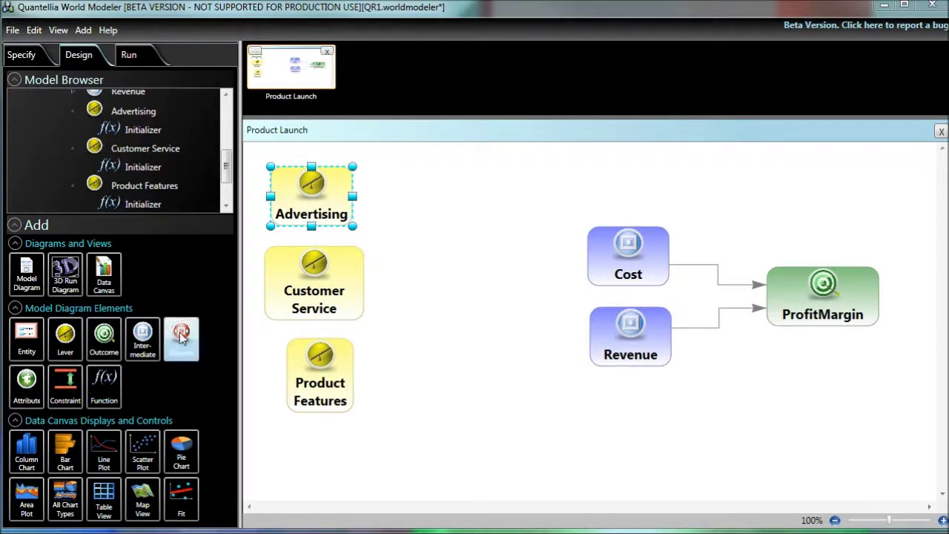
Add an External node named Competitor Brand, resize it compactly, and move it left below the levers.
{"action": "left_click_drag", "start_coordinate": [182, 338], "coordinate": [547, 451]}
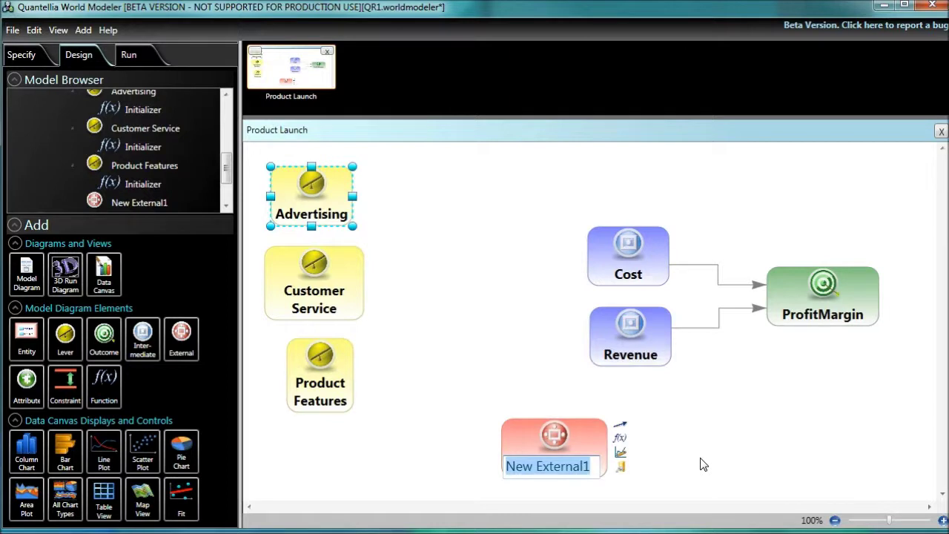
{"action": "type", "text": "Comp"}
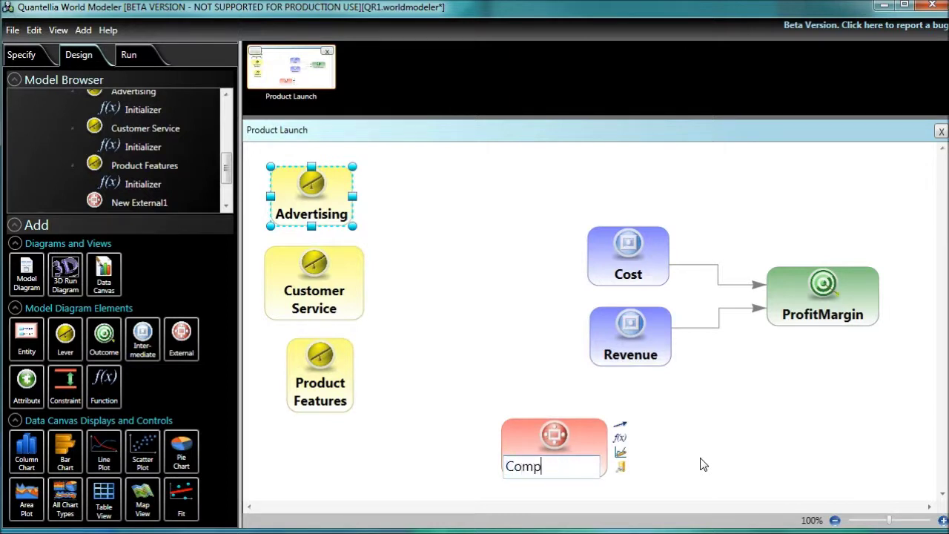
{"action": "type", "text": "etitor Brand"}
{"action": "key", "text": "Return"}
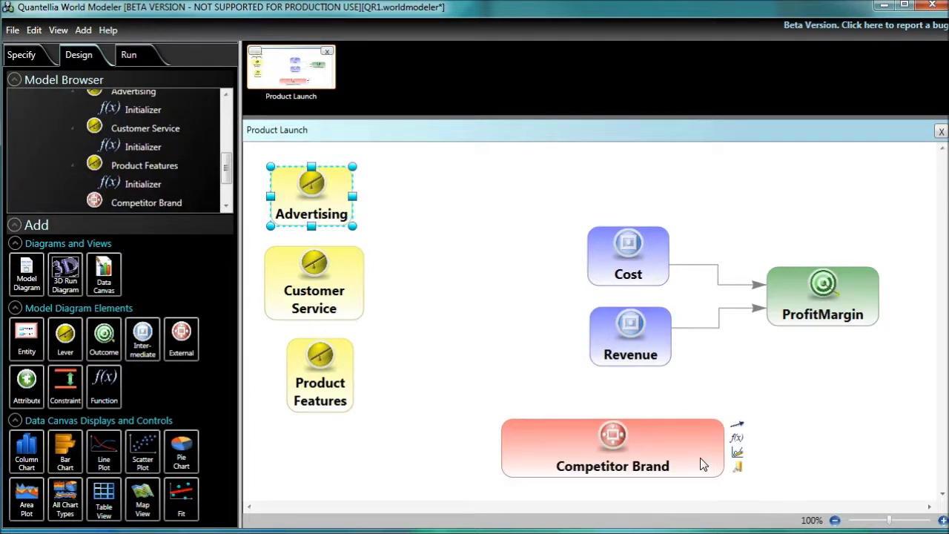
{"action": "left_click", "coordinate": [693, 454]}
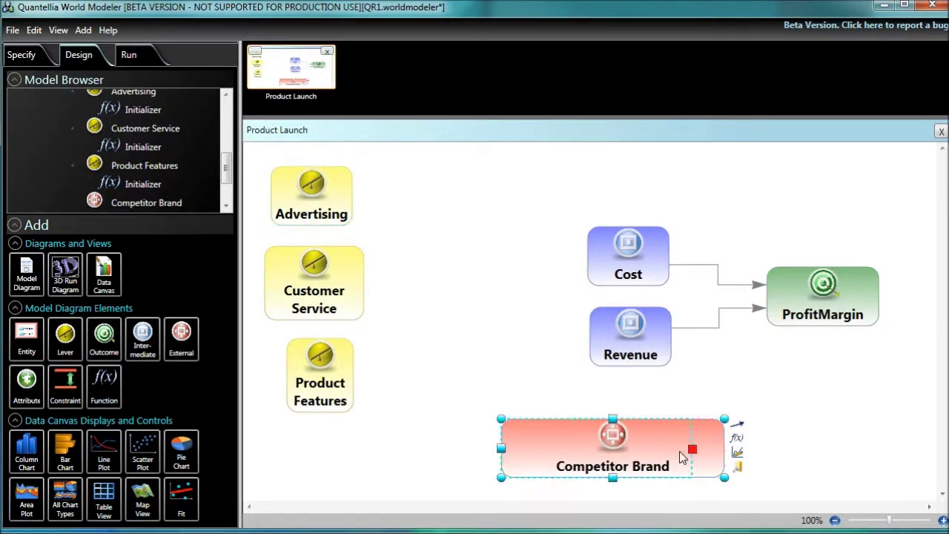
{"action": "left_click_drag", "start_coordinate": [680, 455], "coordinate": [582, 452]}
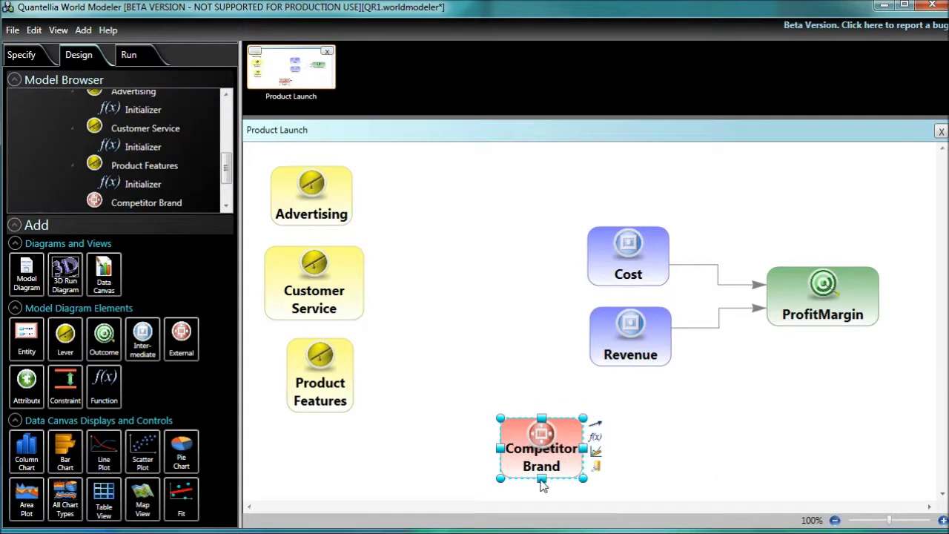
{"action": "left_click_drag", "start_coordinate": [544, 483], "coordinate": [544, 496]}
{"action": "left_click_drag", "start_coordinate": [530, 454], "coordinate": [481, 450]}
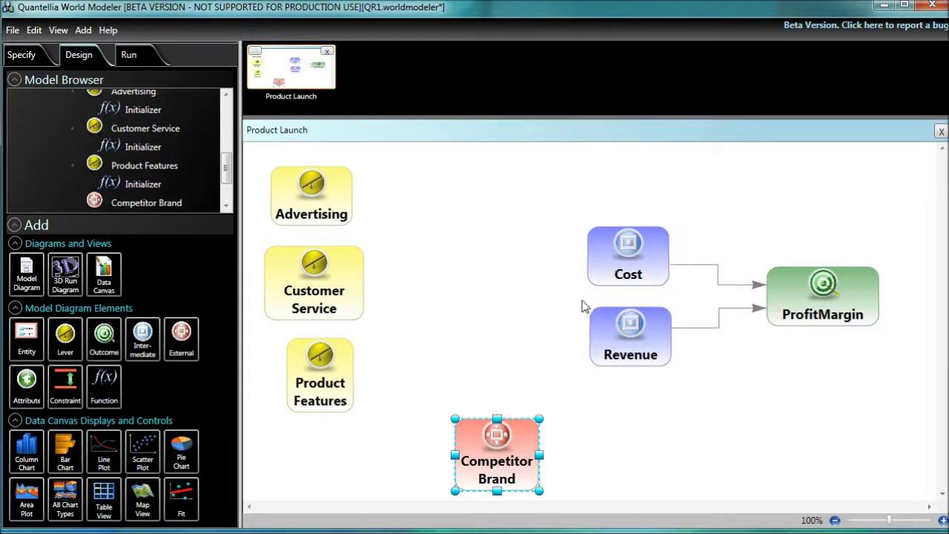
{"action": "mouse_move", "coordinate": [807, 309]}
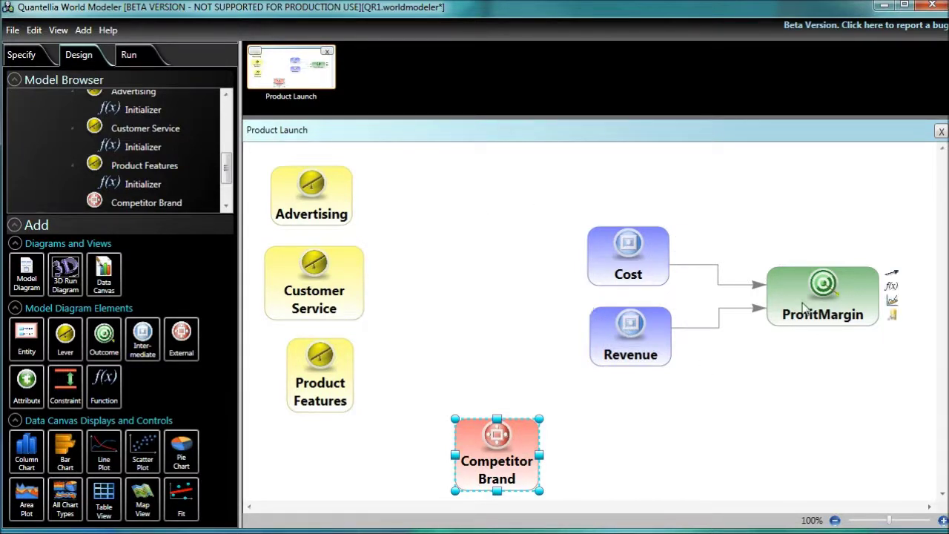
{"action": "mouse_move", "coordinate": [508, 489]}
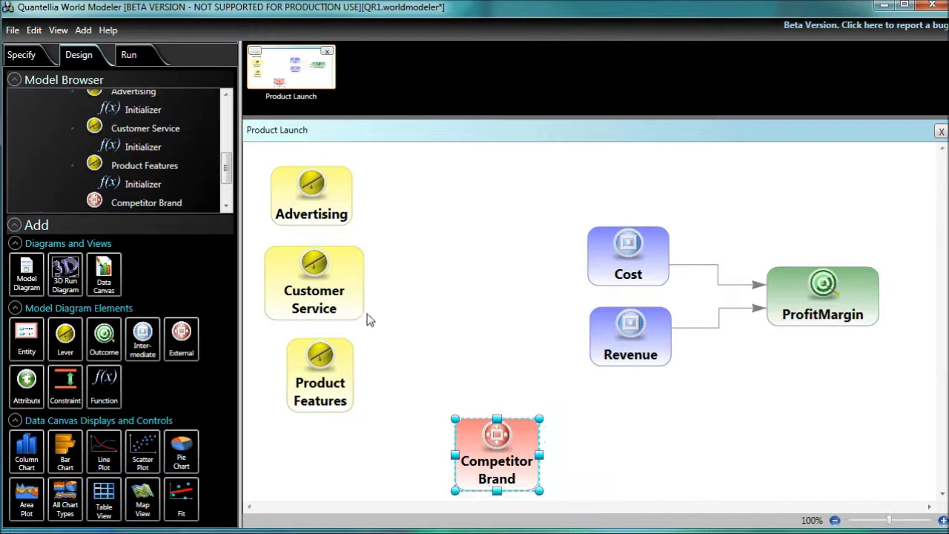
{"action": "mouse_move", "coordinate": [290, 278]}
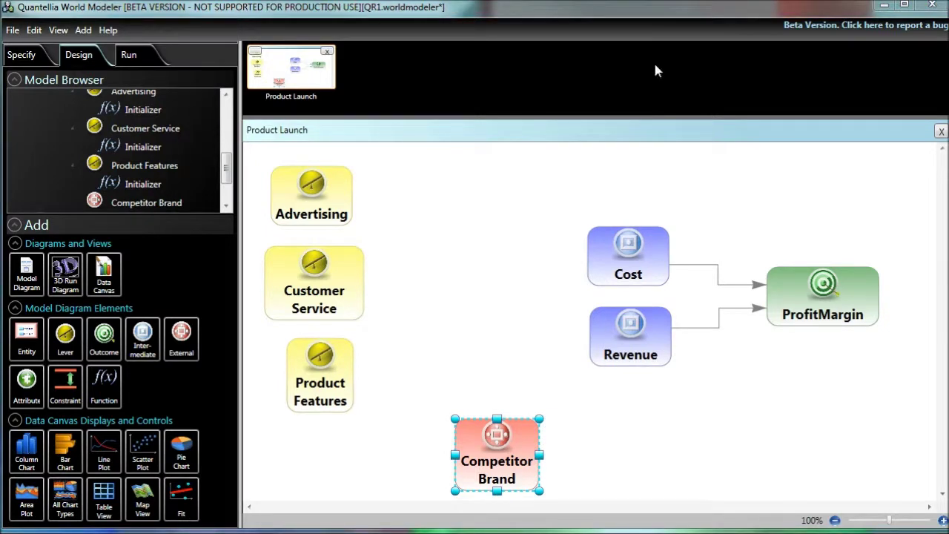
{"action": "mouse_move", "coordinate": [658, 291]}
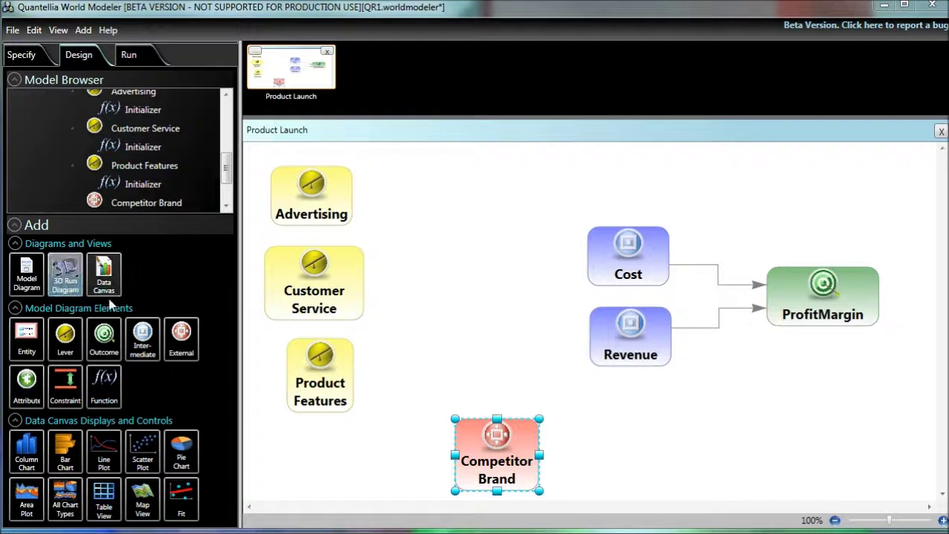
Add an Intermediate named Customer Satisfaction near the top, narrowed and made taller.
{"action": "left_click_drag", "start_coordinate": [143, 338], "coordinate": [449, 194]}
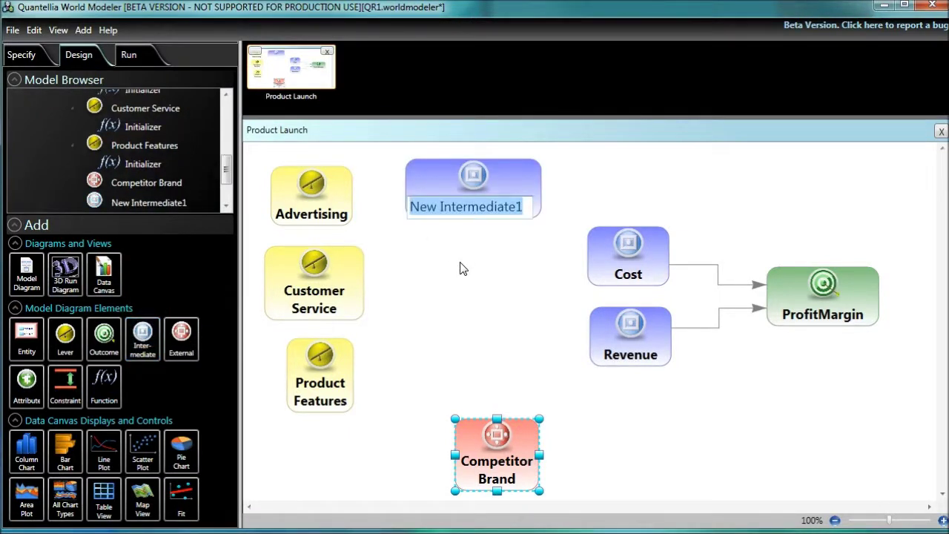
{"action": "type", "text": "Customer"}
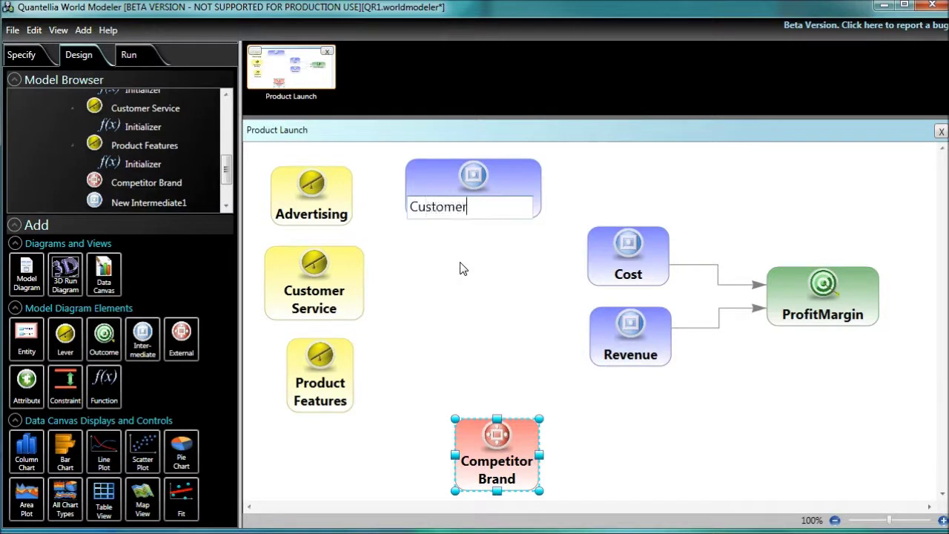
{"action": "type", "text": " Satisfaction"}
{"action": "key", "text": "Return"}
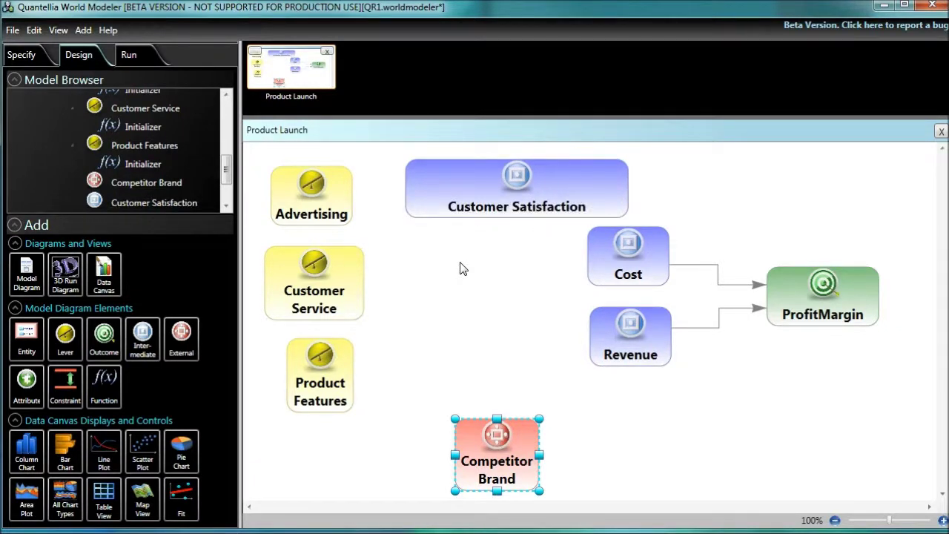
{"action": "left_click", "coordinate": [462, 189]}
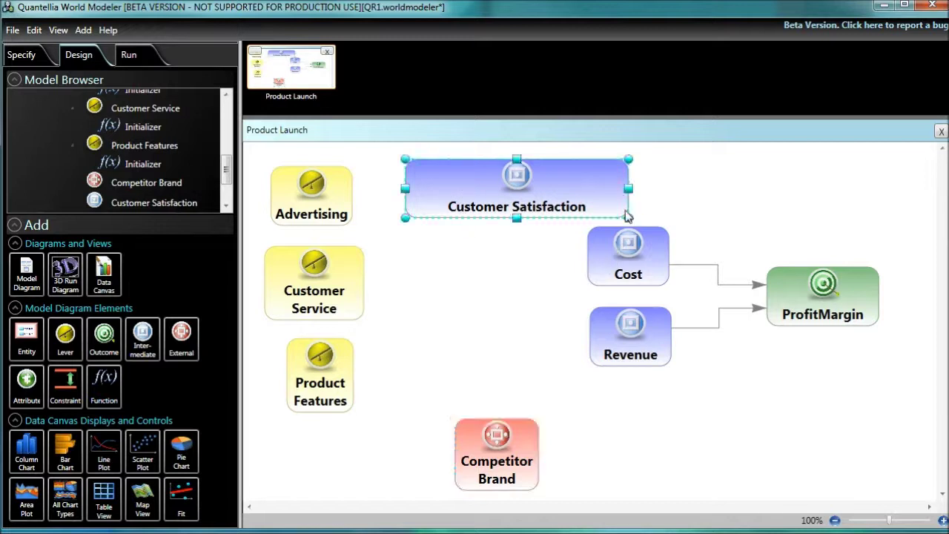
{"action": "left_click_drag", "start_coordinate": [628, 188], "coordinate": [540, 193]}
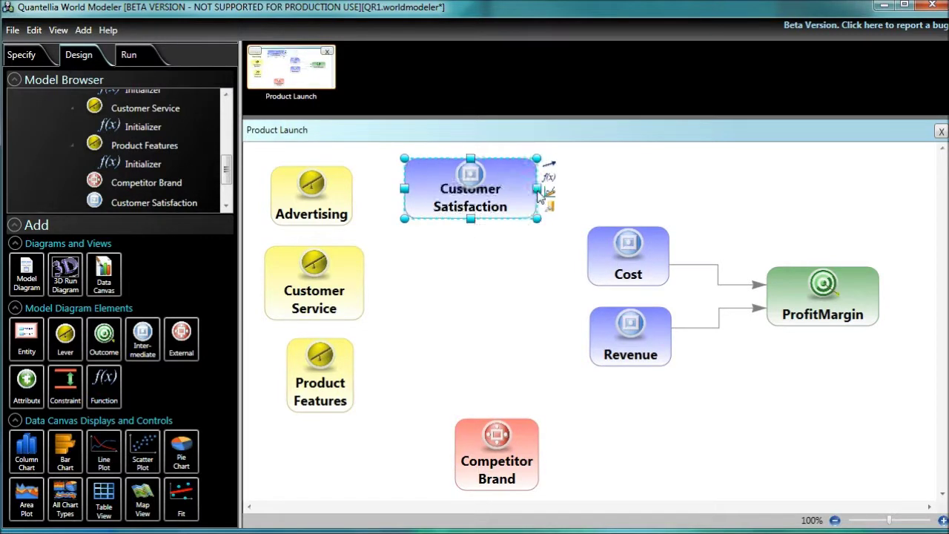
{"action": "left_click_drag", "start_coordinate": [471, 221], "coordinate": [475, 236]}
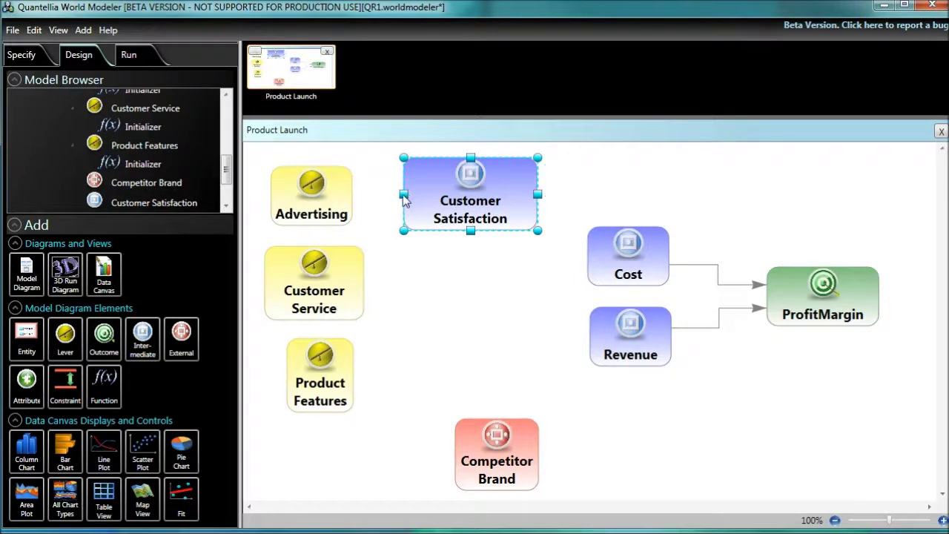
{"action": "left_click_drag", "start_coordinate": [409, 197], "coordinate": [421, 195]}
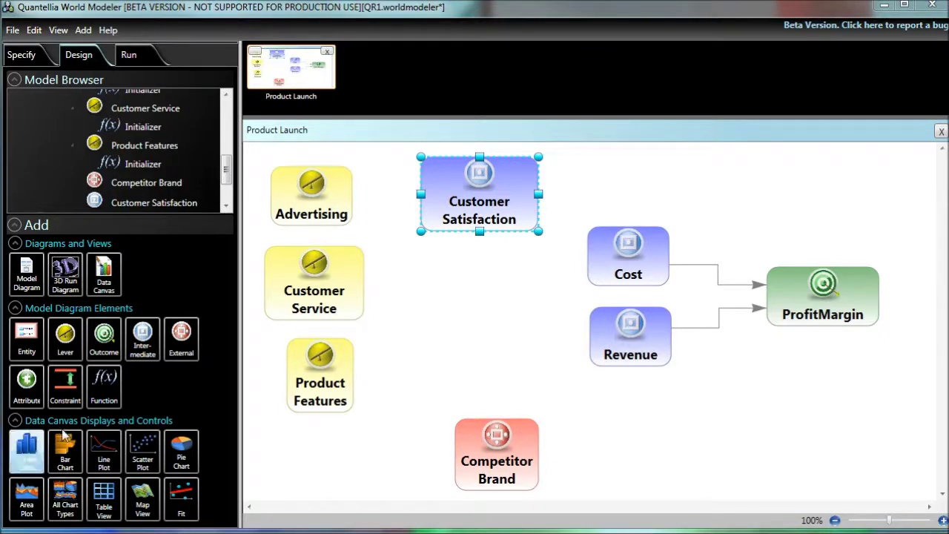
Add an Intermediate named Number of Customers, resize it, and place it left of Cost and Revenue.
{"action": "left_click_drag", "start_coordinate": [142, 337], "coordinate": [475, 319]}
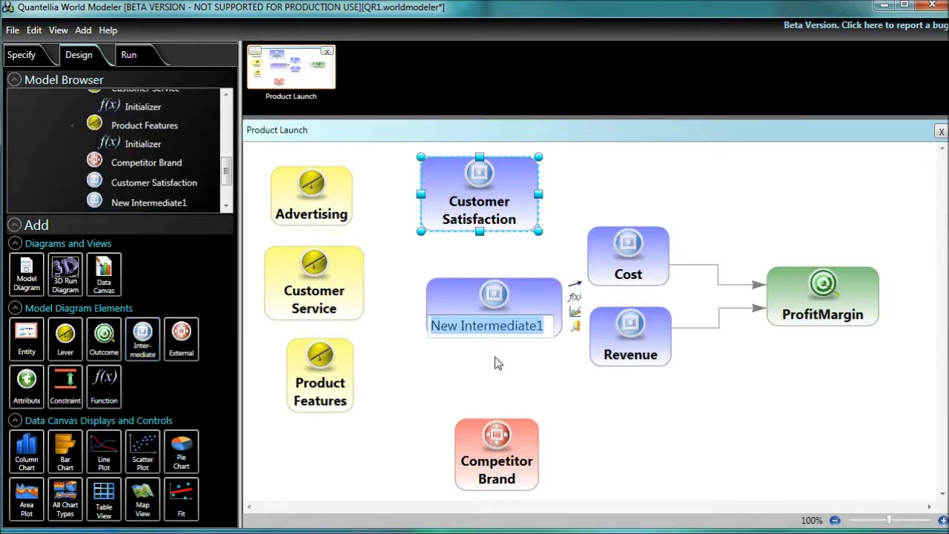
{"action": "type", "text": "Number"}
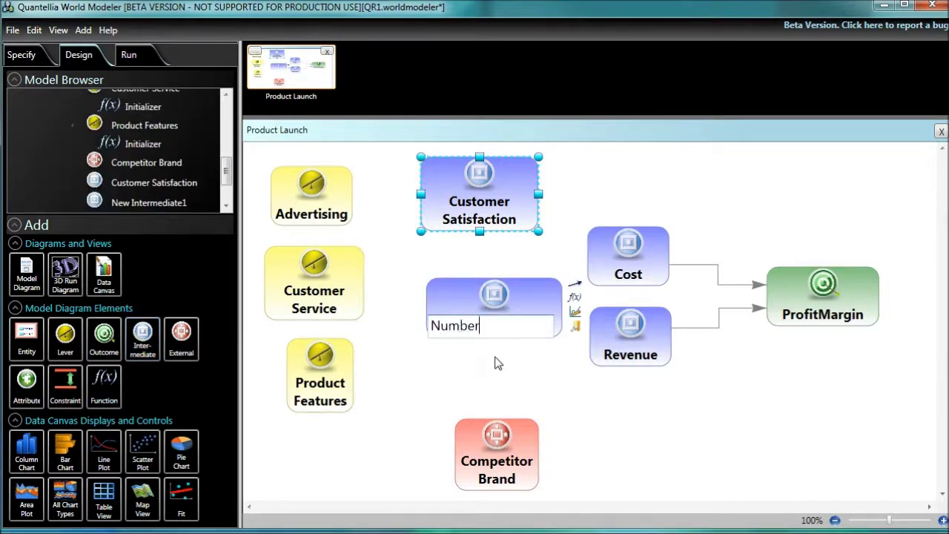
{"action": "type", "text": " of Customers"}
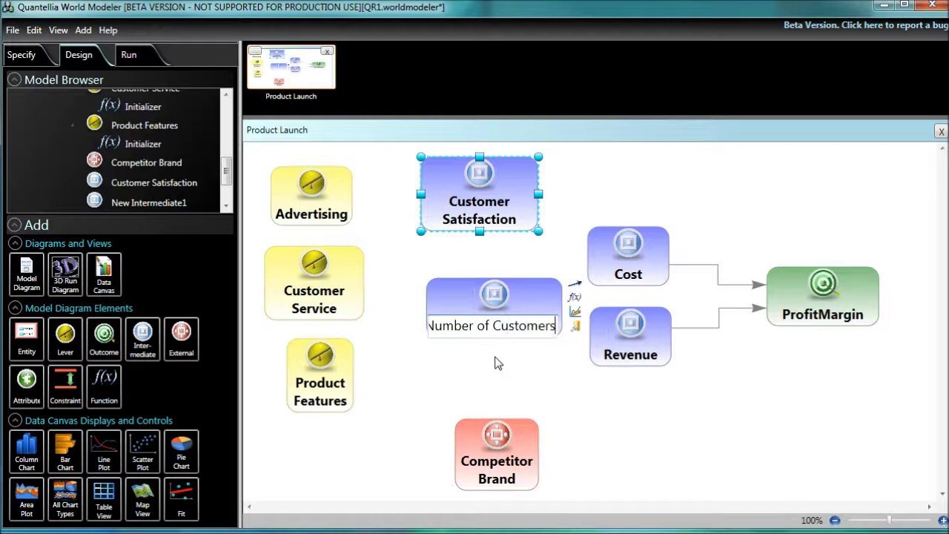
{"action": "key", "text": "Return"}
{"action": "mouse_move", "coordinate": [481, 296]}
{"action": "left_mouse_down"}
{"action": "mouse_move", "coordinate": [446, 295]}
{"action": "mouse_move", "coordinate": [488, 309]}
{"action": "left_mouse_up"}
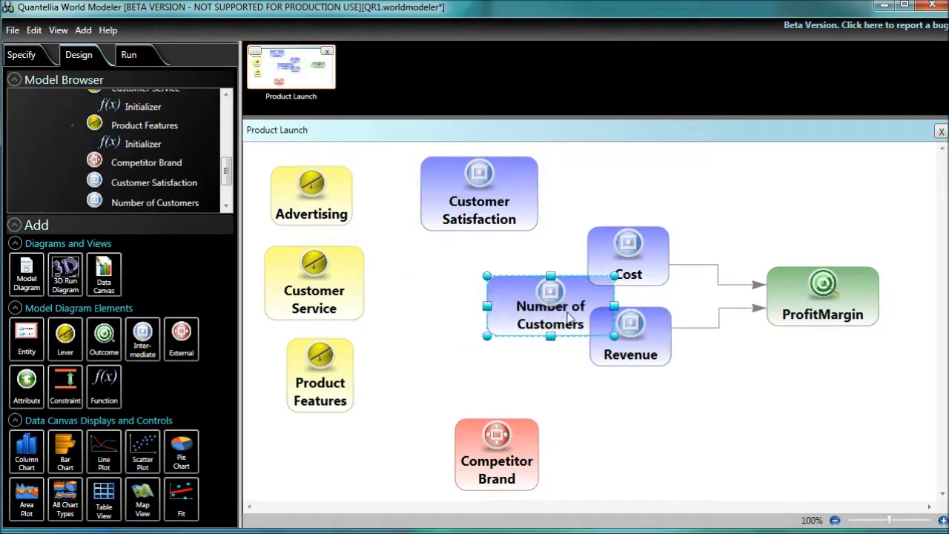
{"action": "left_click_drag", "start_coordinate": [575, 311], "coordinate": [519, 313]}
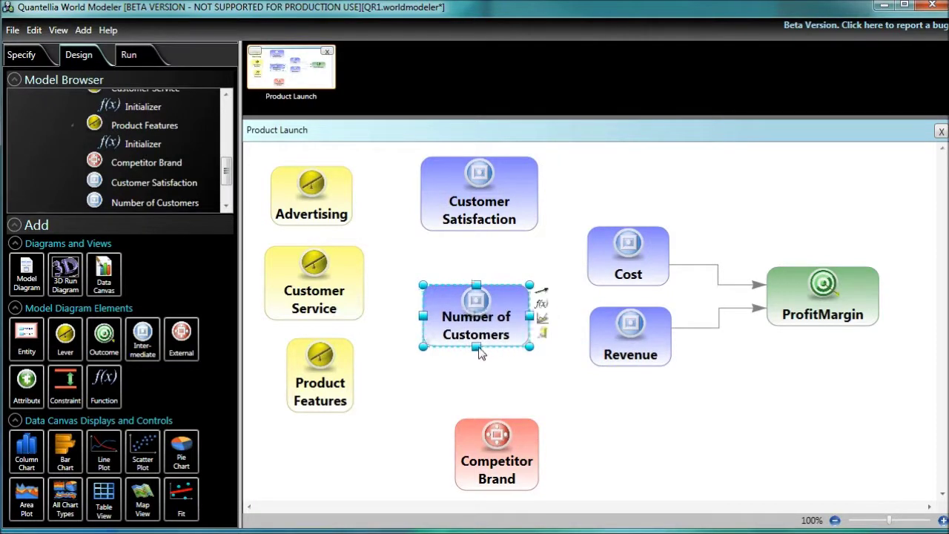
{"action": "left_click_drag", "start_coordinate": [479, 352], "coordinate": [478, 358]}
{"action": "left_click_drag", "start_coordinate": [444, 314], "coordinate": [448, 313]}
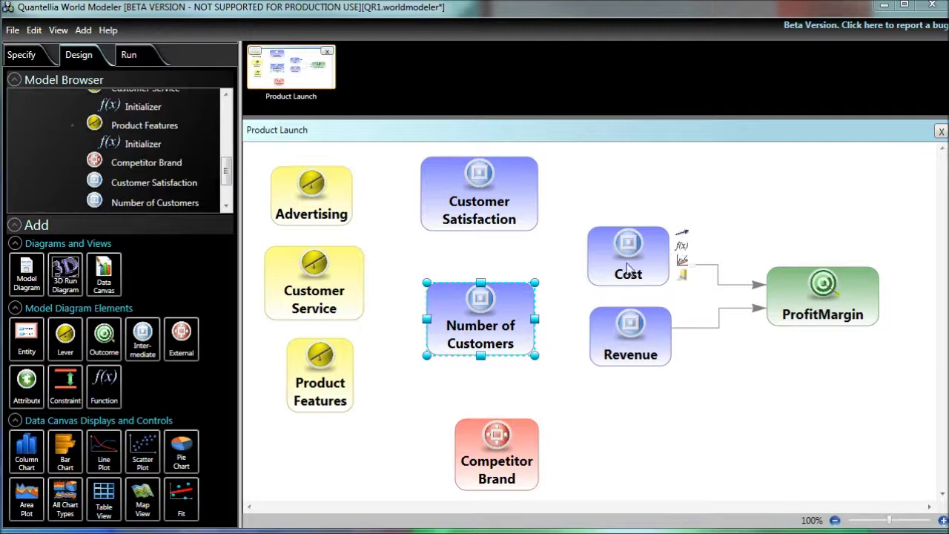
{"action": "mouse_move", "coordinate": [634, 362]}
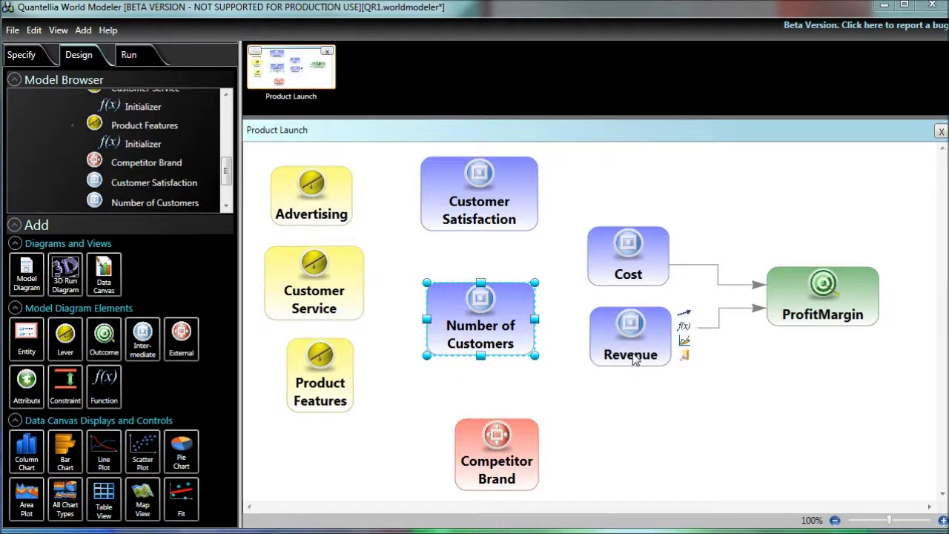
{"action": "mouse_move", "coordinate": [644, 269]}
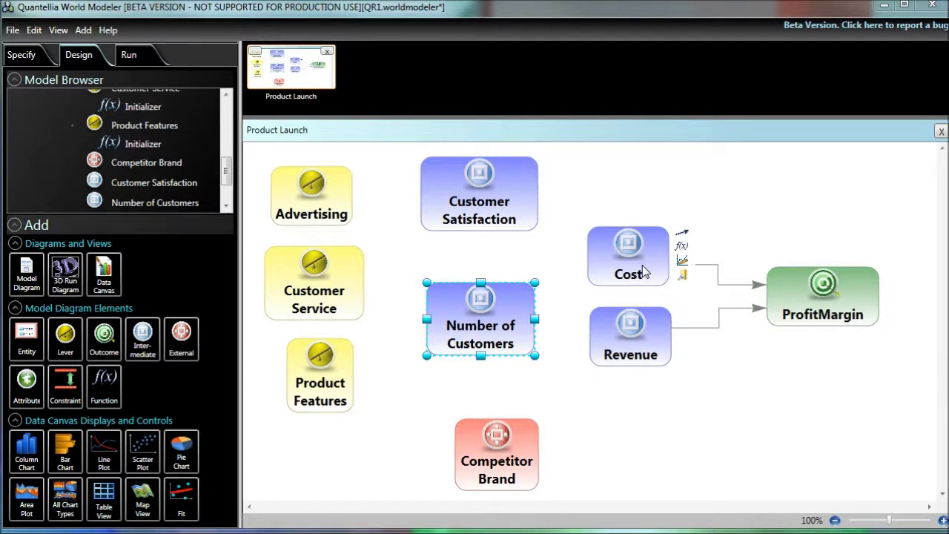
Replace Cost's New Formula1 expression with Advertising + Customer Service + Product Features.
{"action": "double_click", "coordinate": [605, 257]}
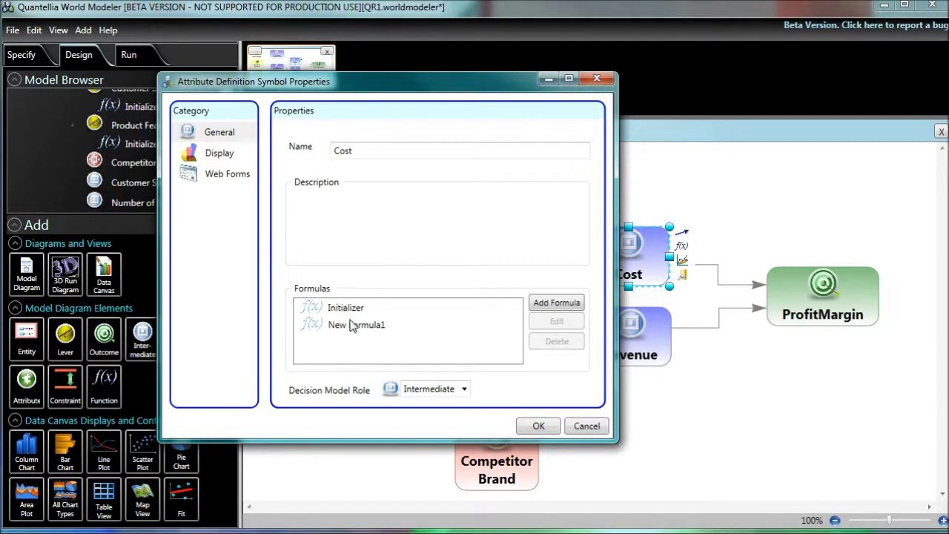
{"action": "left_click", "coordinate": [349, 331]}
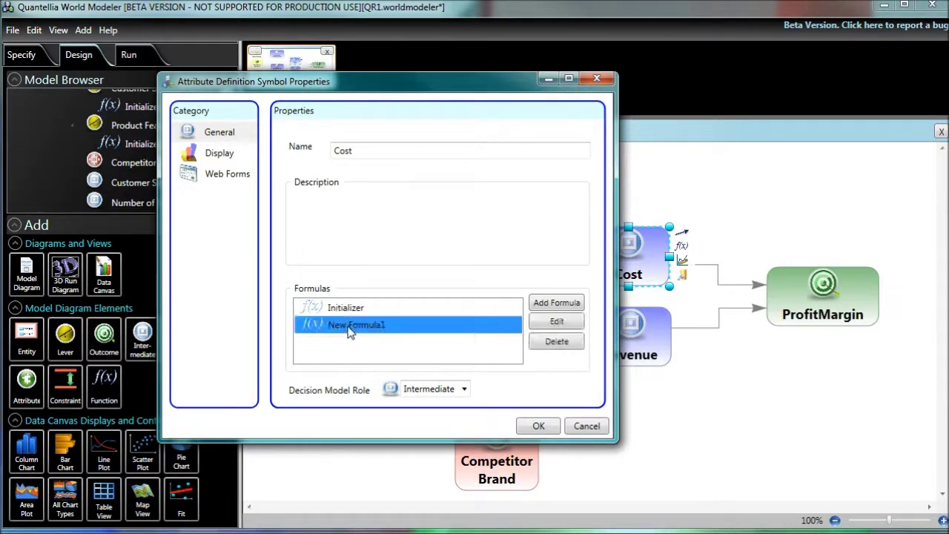
{"action": "left_click", "coordinate": [552, 324]}
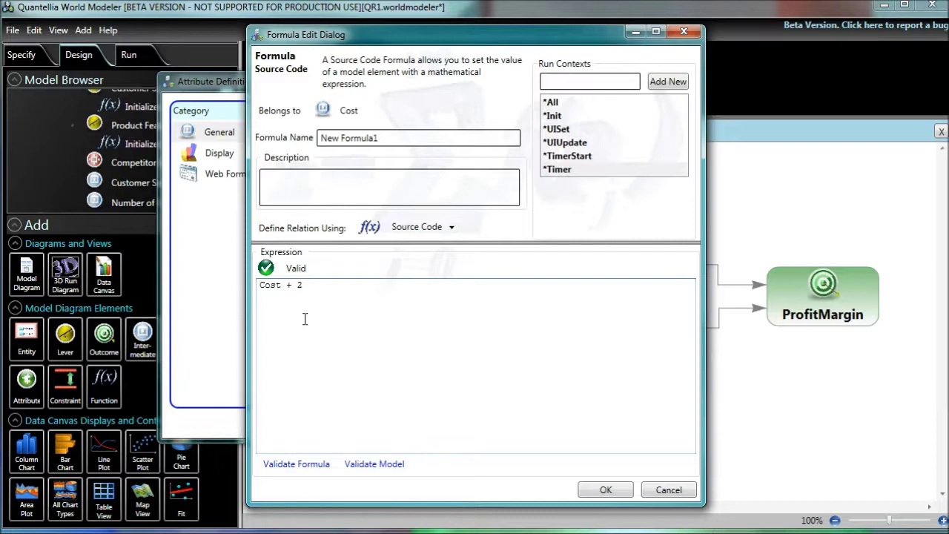
{"action": "left_click_drag", "start_coordinate": [306, 288], "coordinate": [258, 295]}
{"action": "type", "text": "Adv"}
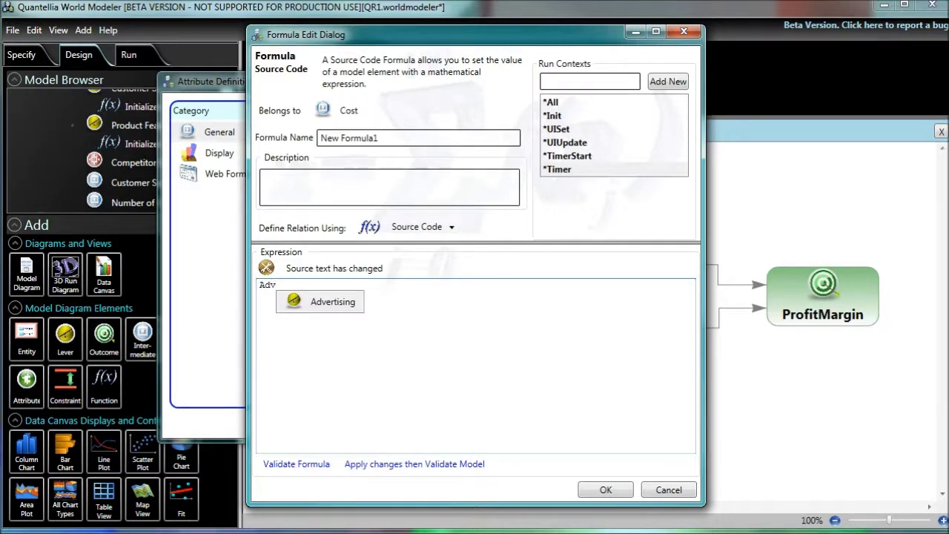
{"action": "key", "text": "Return"}
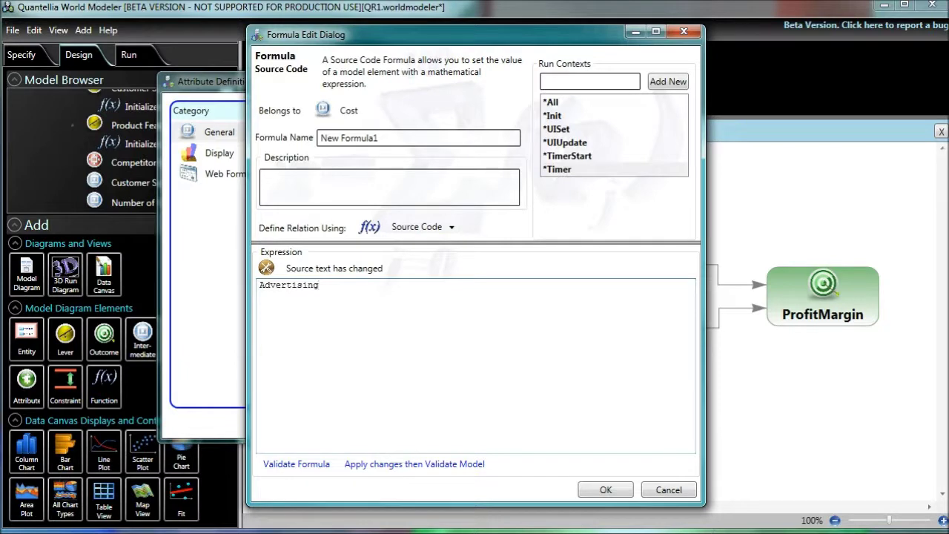
{"action": "type", "text": "+ Cust"}
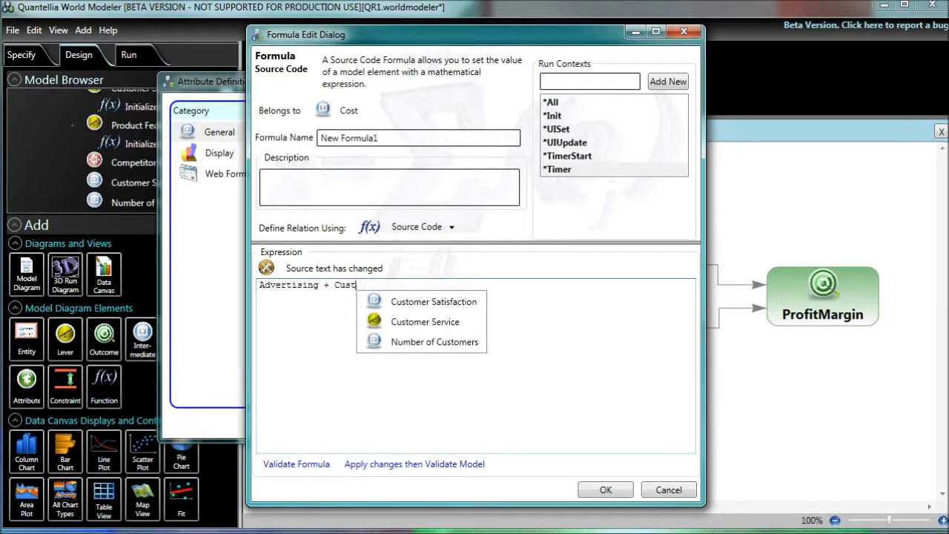
{"action": "key", "text": "Down"}
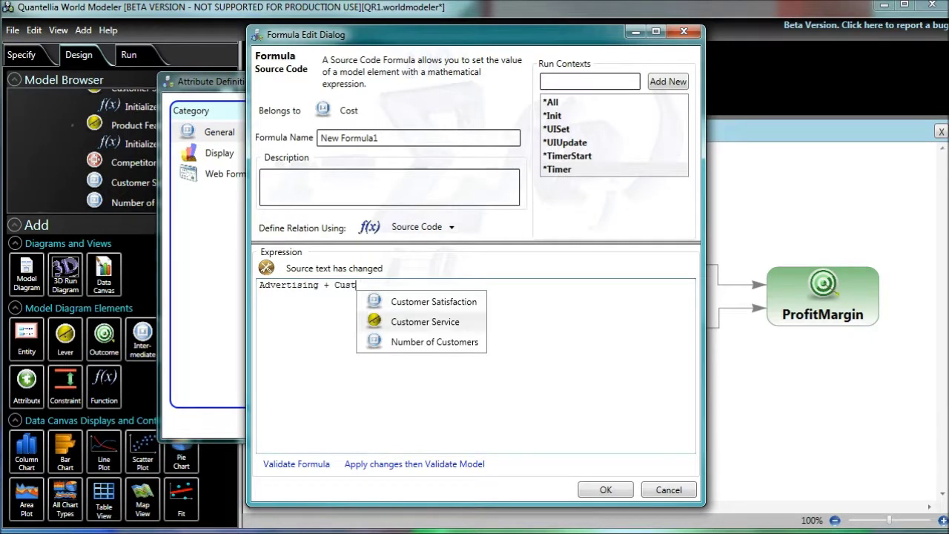
{"action": "key", "text": "Return"}
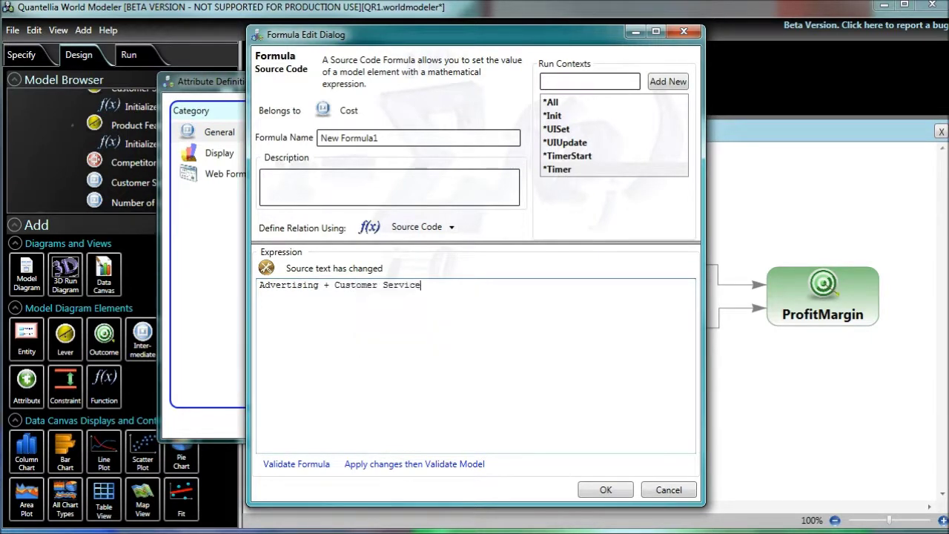
{"action": "type", "text": "+ Prod"}
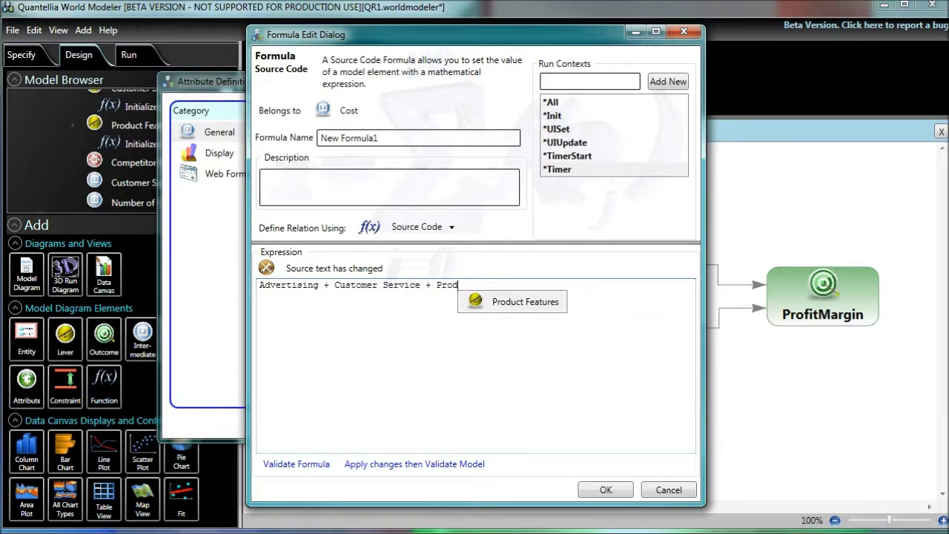
{"action": "key", "text": "Return"}
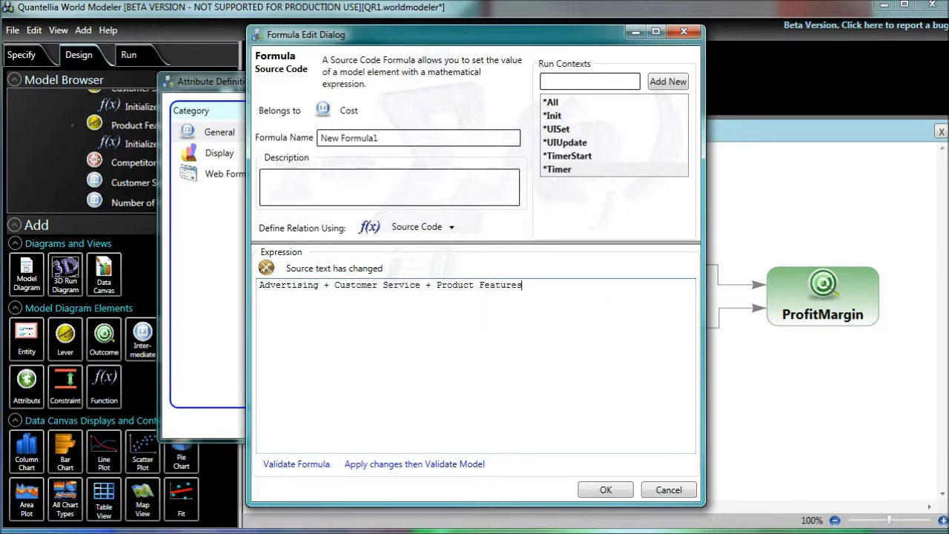
Set the Cost formula's Run Context to *All and confirm both dialogs.
{"action": "left_click", "coordinate": [571, 109]}
{"action": "left_click", "coordinate": [578, 170], "text": "ctrl"}
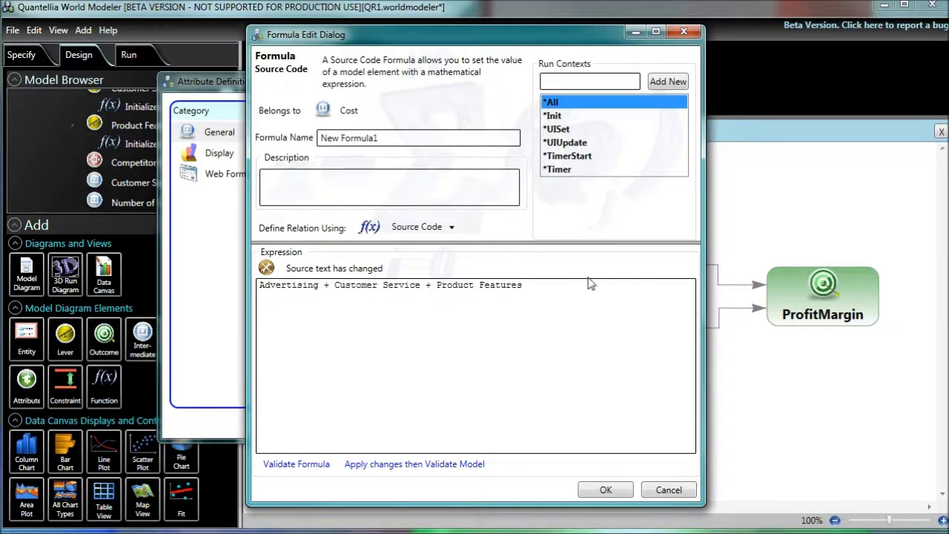
{"action": "left_click", "coordinate": [611, 493]}
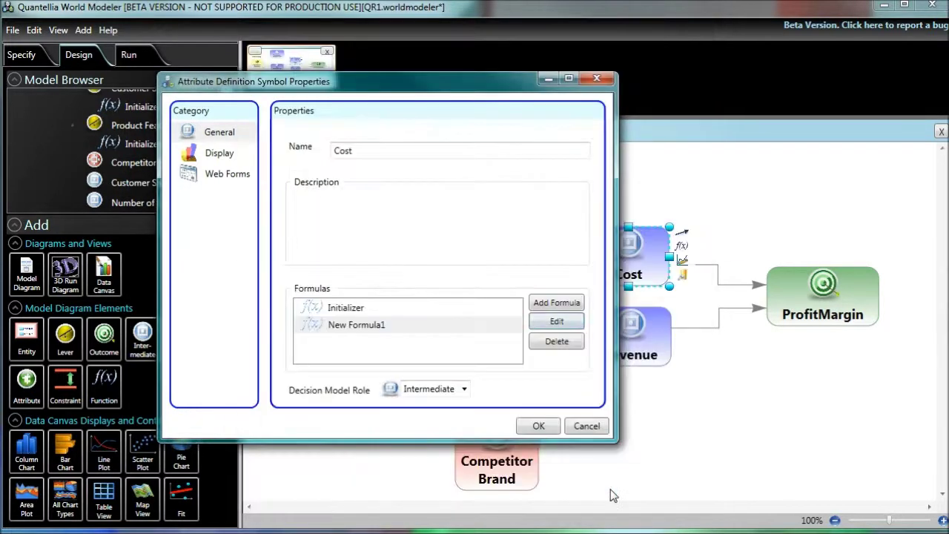
{"action": "left_click", "coordinate": [539, 427]}
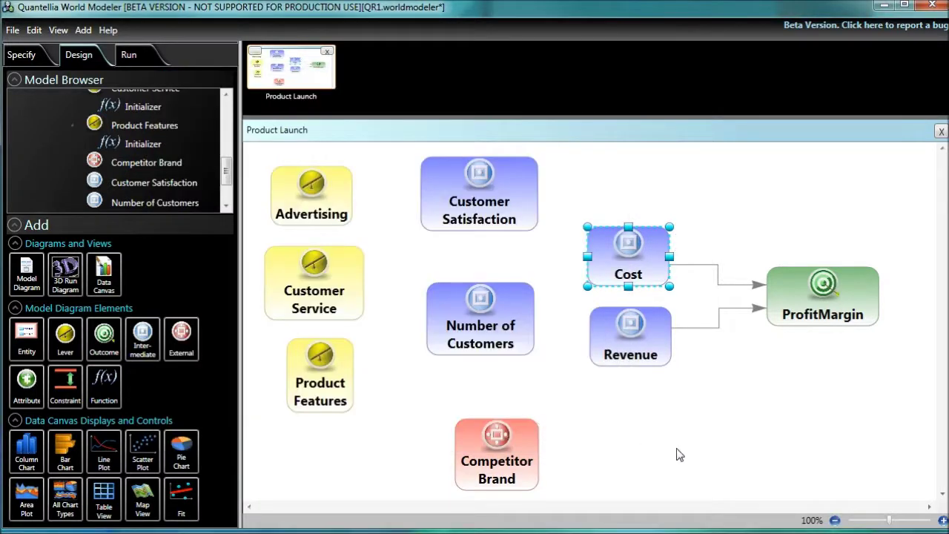
Add a new Revenue formula: Number of Customers * 20.
{"action": "mouse_move", "coordinate": [604, 337]}
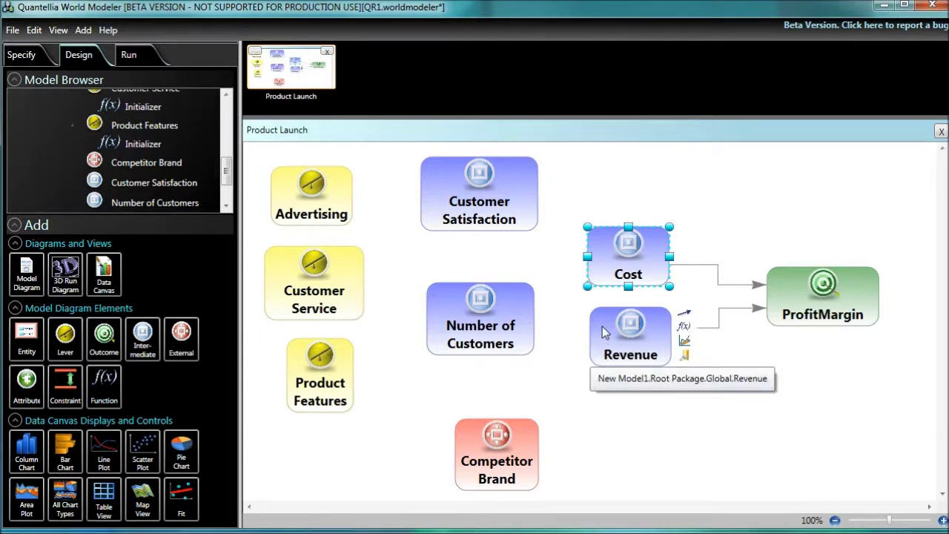
{"action": "double_click", "coordinate": [604, 333]}
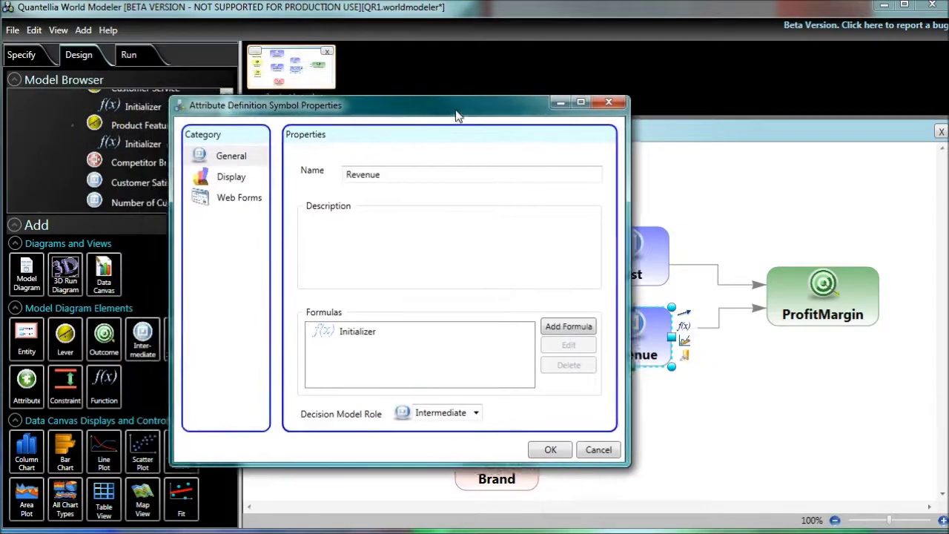
{"action": "left_click_drag", "start_coordinate": [477, 111], "coordinate": [517, 133]}
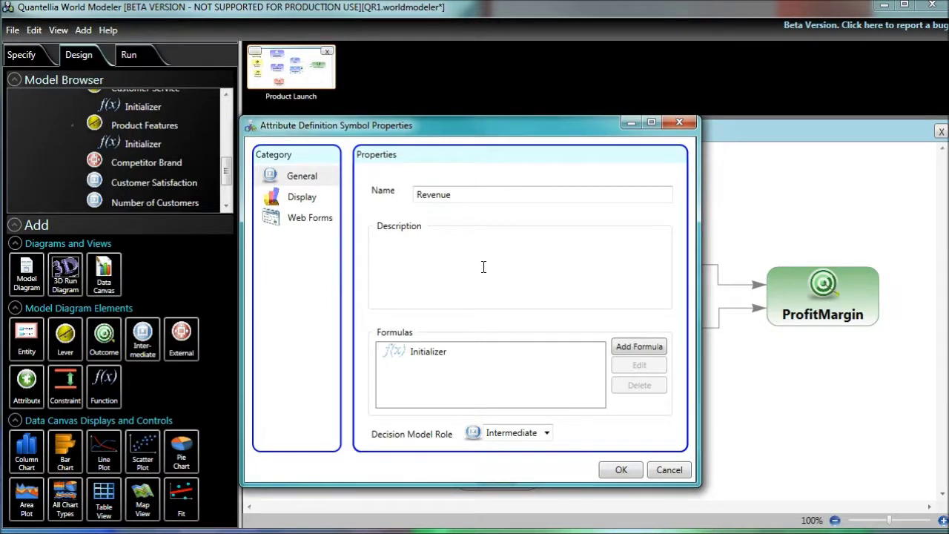
{"action": "left_click", "coordinate": [622, 346]}
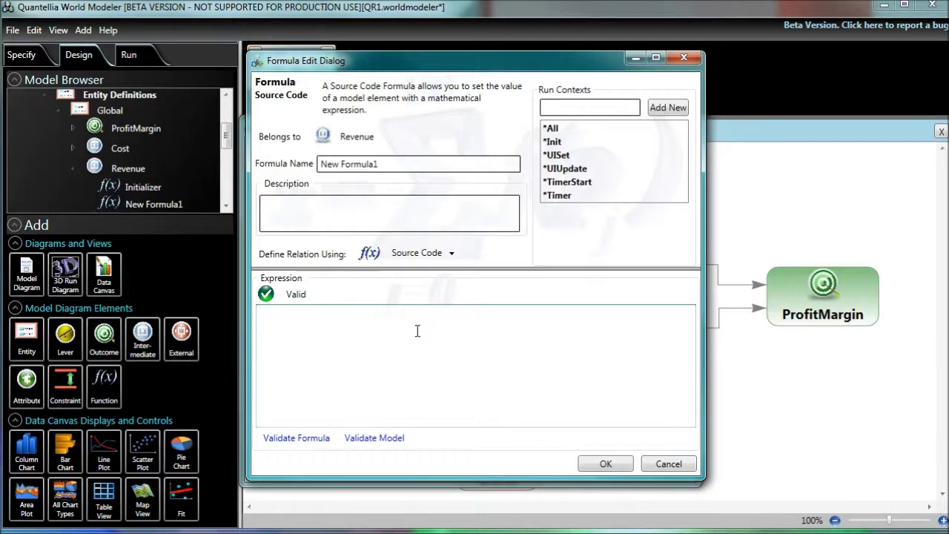
{"action": "type", "text": "Number"}
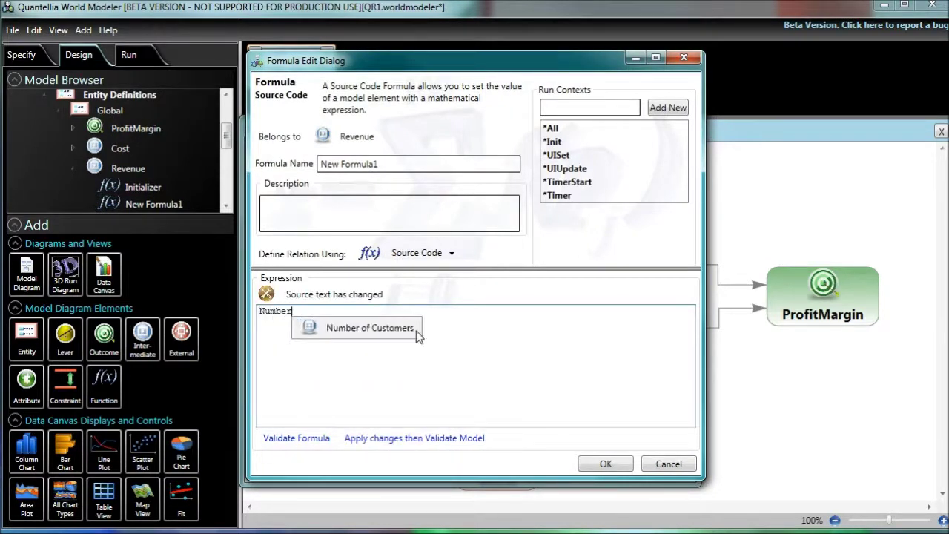
{"action": "key", "text": "Return"}
{"action": "type", "text": "* 20"}
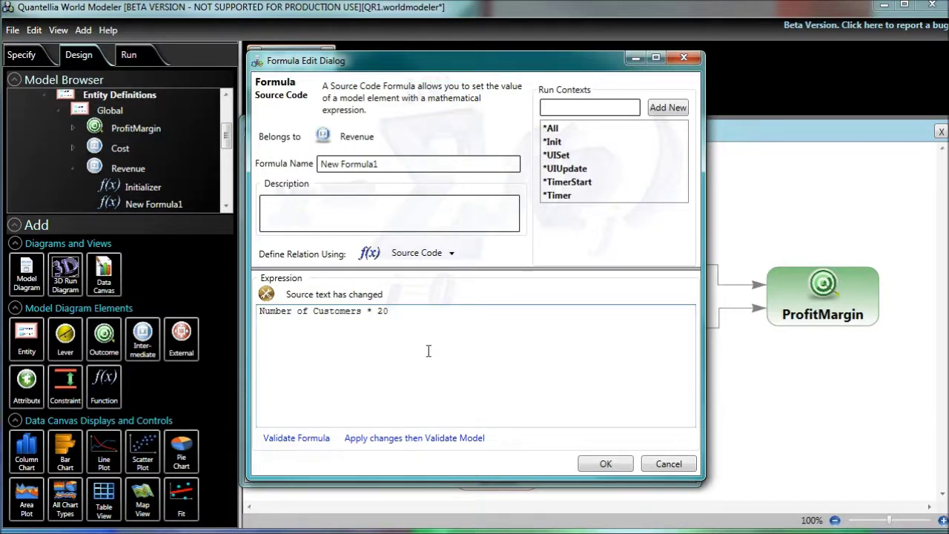
Decline the run-context warning, set the Revenue formula to *All, and confirm both dialogs.
{"action": "left_click", "coordinate": [604, 463]}
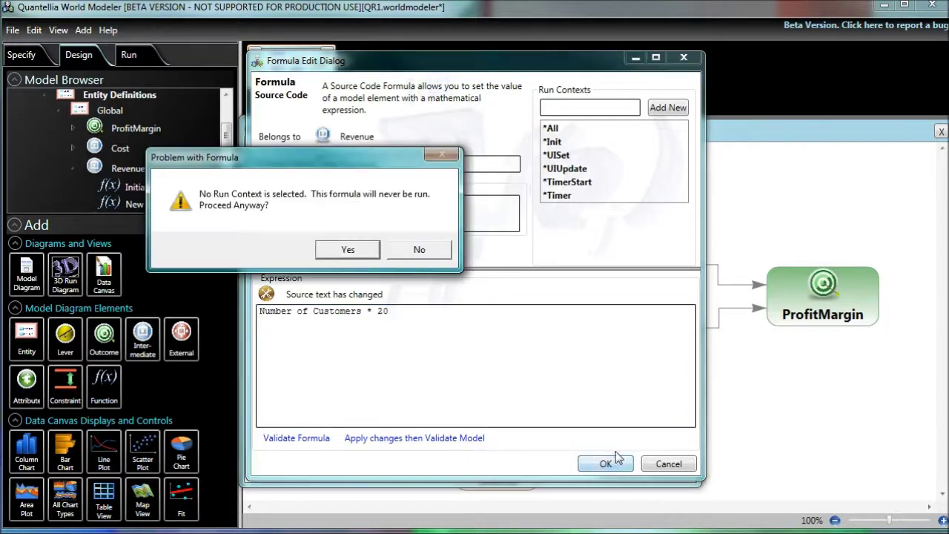
{"action": "left_click", "coordinate": [419, 250]}
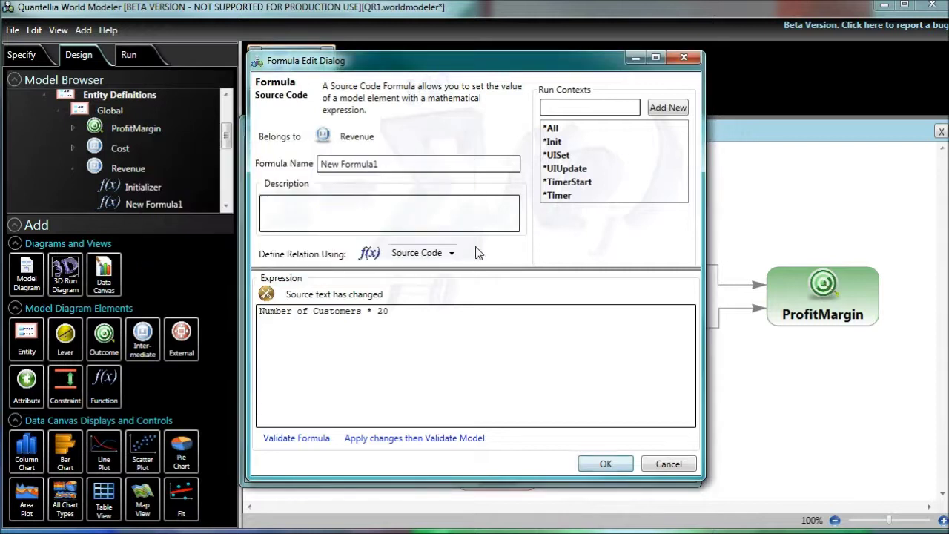
{"action": "left_click", "coordinate": [560, 129]}
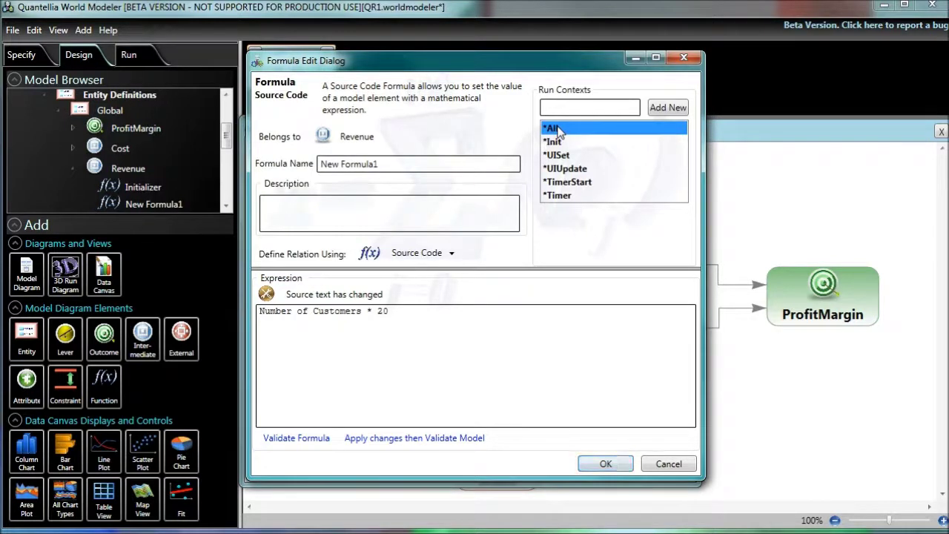
{"action": "left_click", "coordinate": [604, 464]}
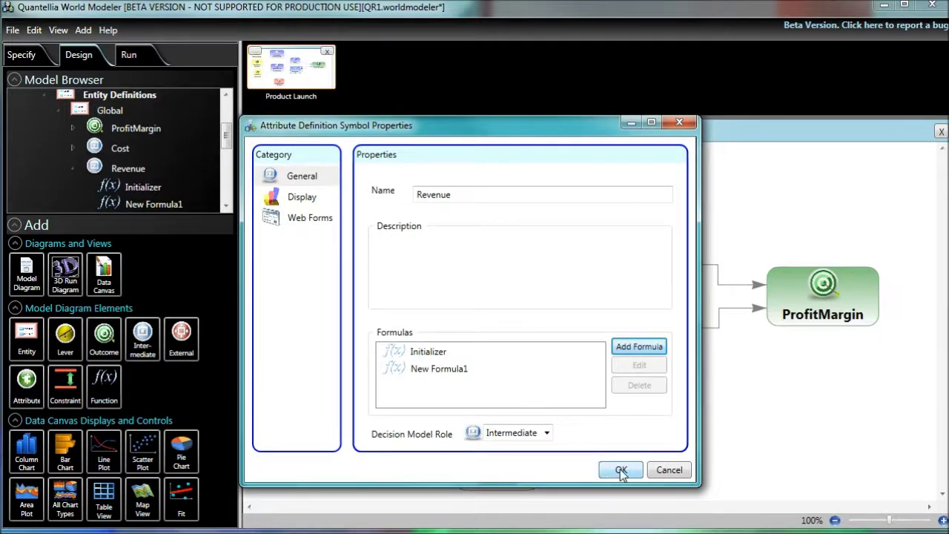
{"action": "left_click", "coordinate": [621, 472]}
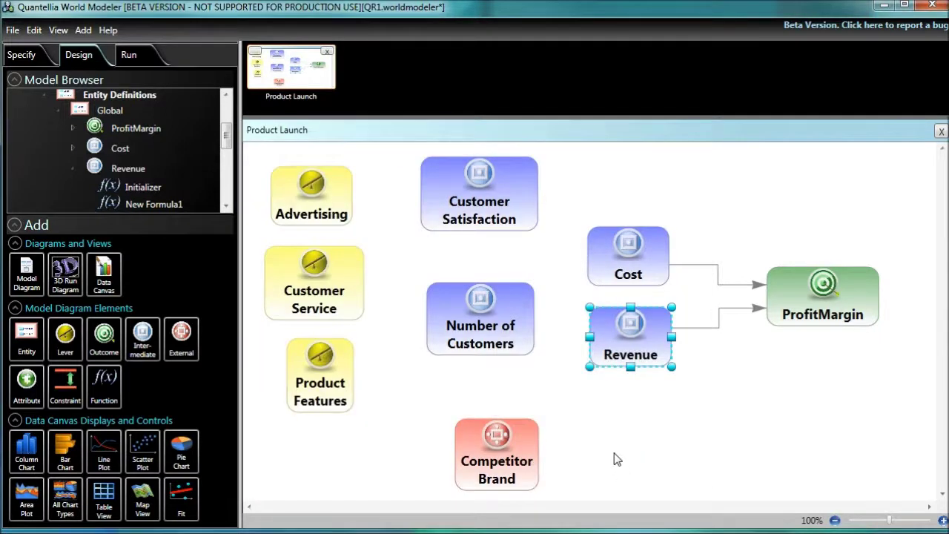
Add an Init formula with expression 5 to Number of Customers and confirm both dialogs.
{"action": "double_click", "coordinate": [439, 303]}
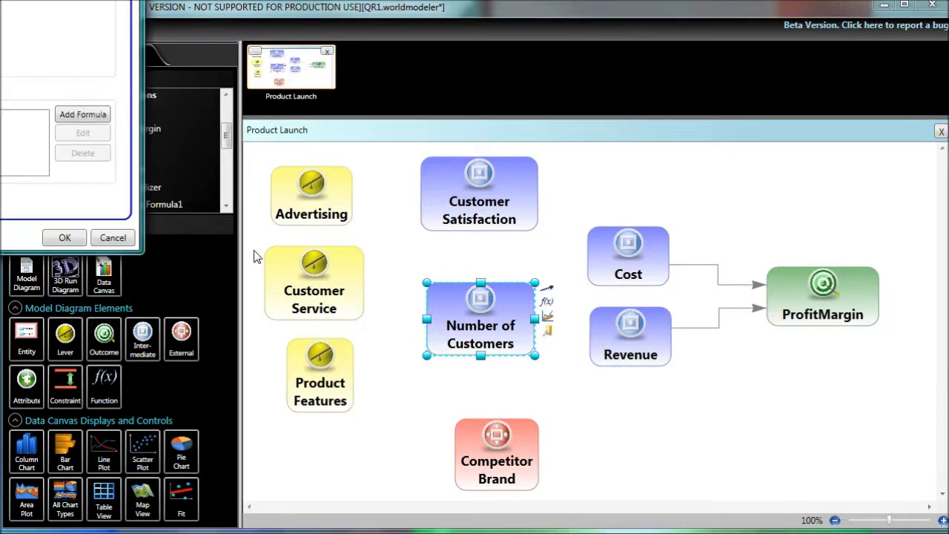
{"action": "left_click_drag", "start_coordinate": [429, 105], "coordinate": [454, 113]}
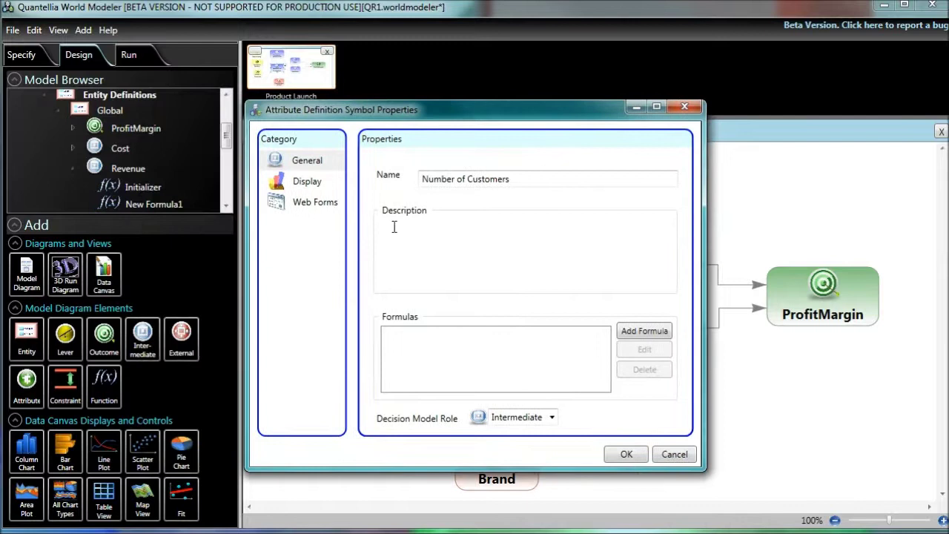
{"action": "left_click", "coordinate": [643, 331]}
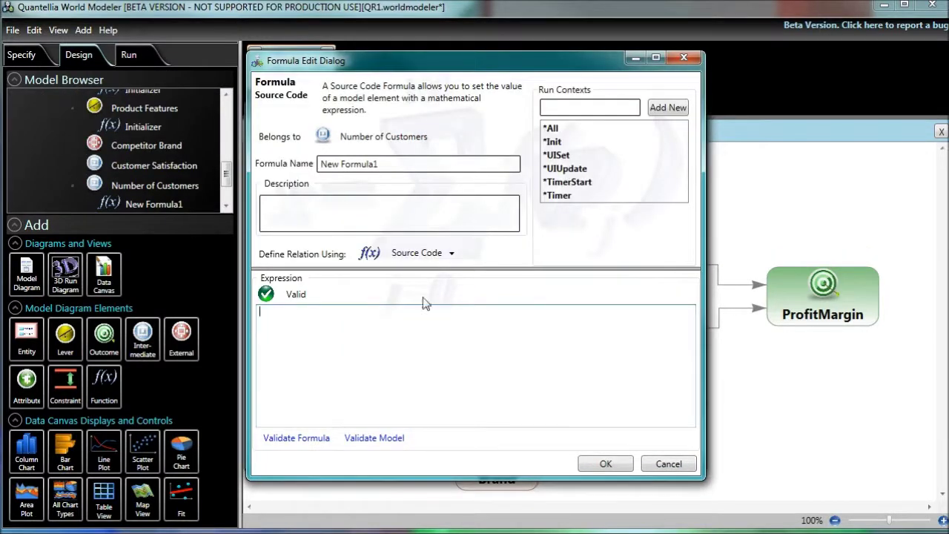
{"action": "left_click", "coordinate": [549, 142]}
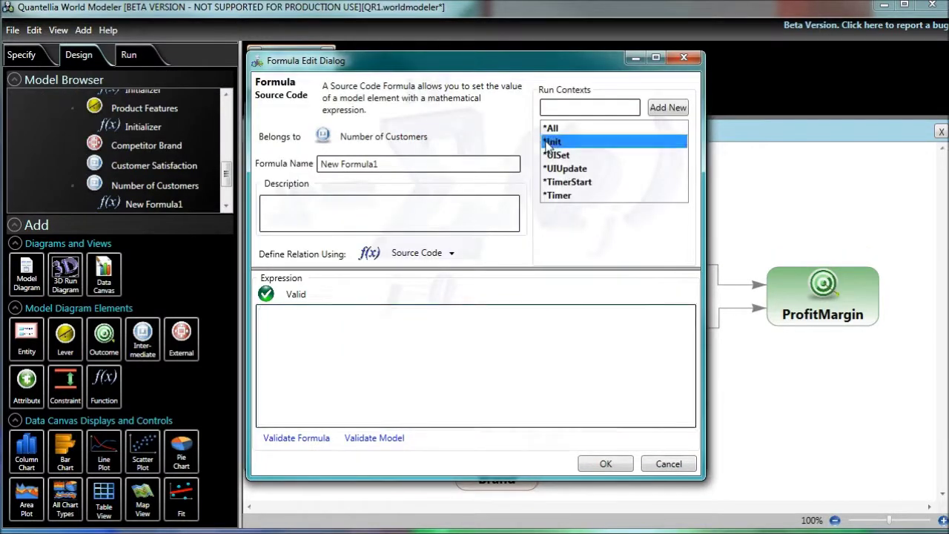
{"action": "left_click", "coordinate": [331, 347]}
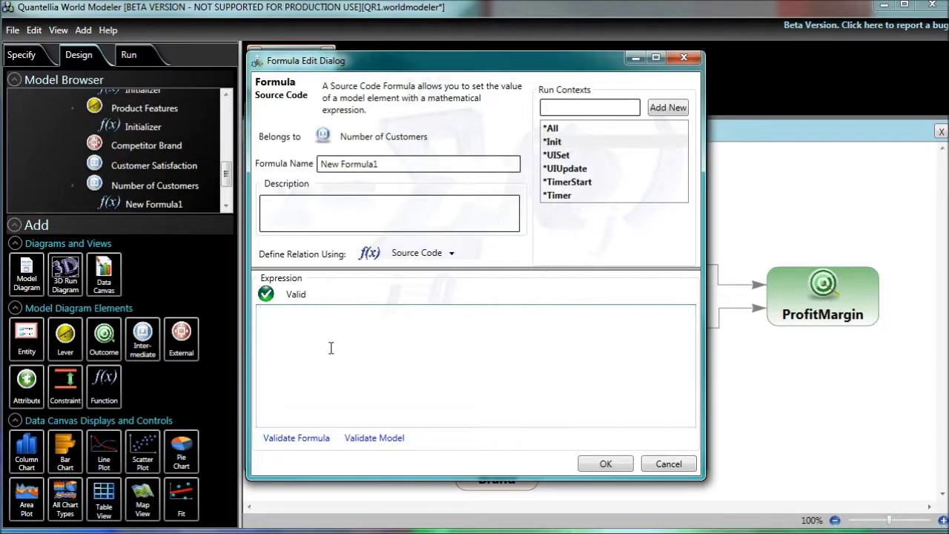
{"action": "type", "text": "5"}
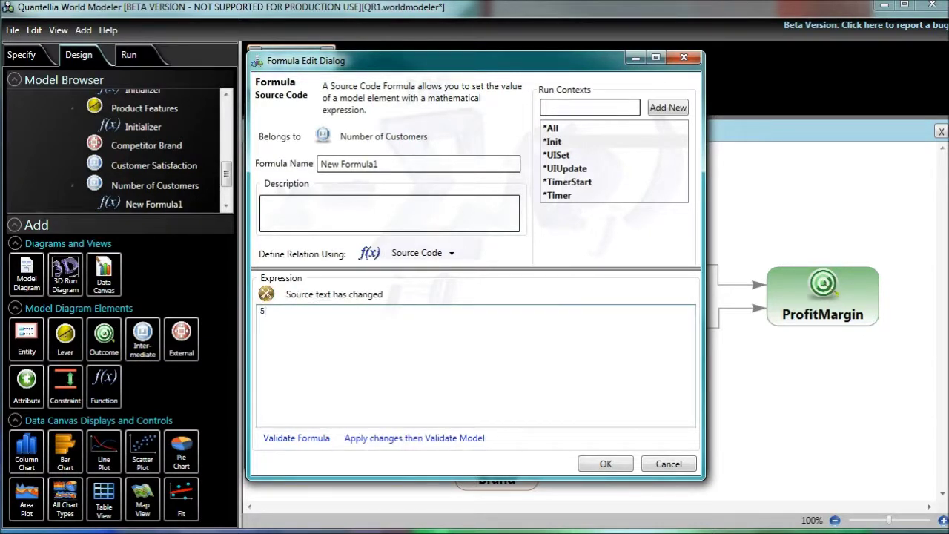
{"action": "left_click", "coordinate": [604, 467]}
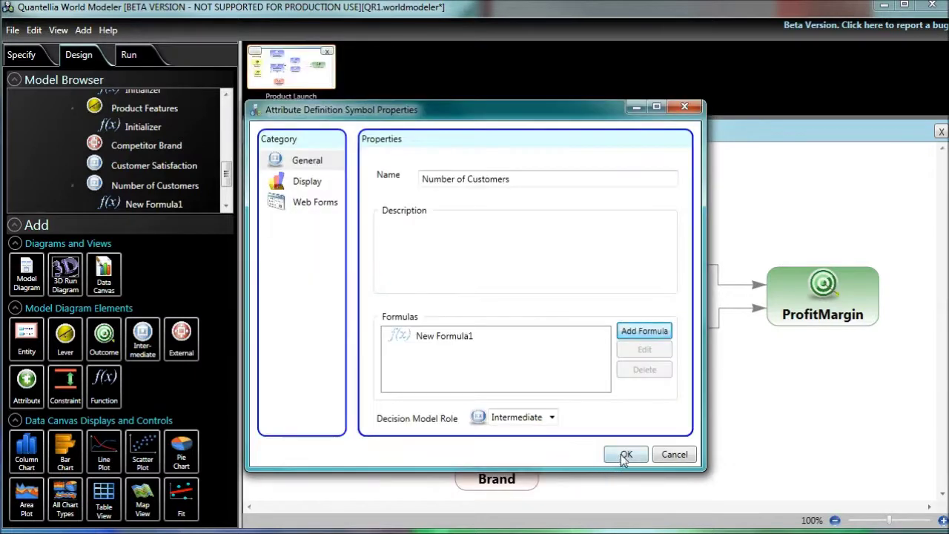
{"action": "left_click", "coordinate": [626, 455]}
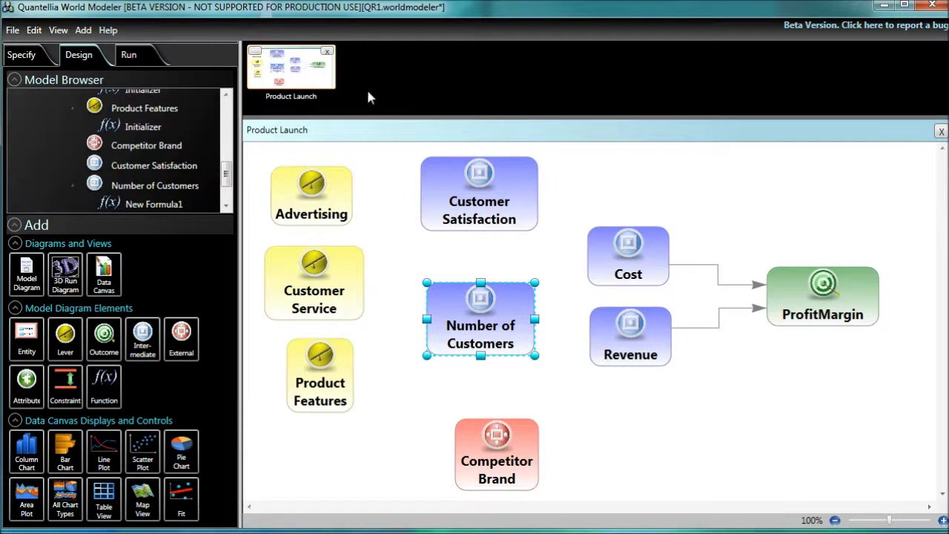
Link Advertising, Customer Service and Product Features to Cost.
{"action": "mouse_move", "coordinate": [365, 182]}
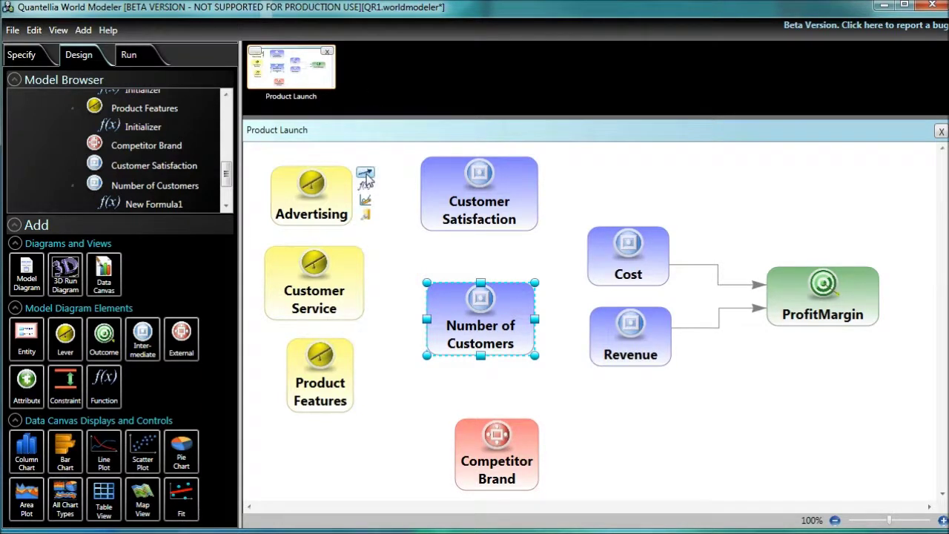
{"action": "left_click_drag", "start_coordinate": [363, 175], "coordinate": [610, 271]}
{"action": "mouse_move", "coordinate": [373, 266]}
{"action": "left_click_drag", "start_coordinate": [374, 262], "coordinate": [602, 269]}
{"action": "mouse_move", "coordinate": [373, 363]}
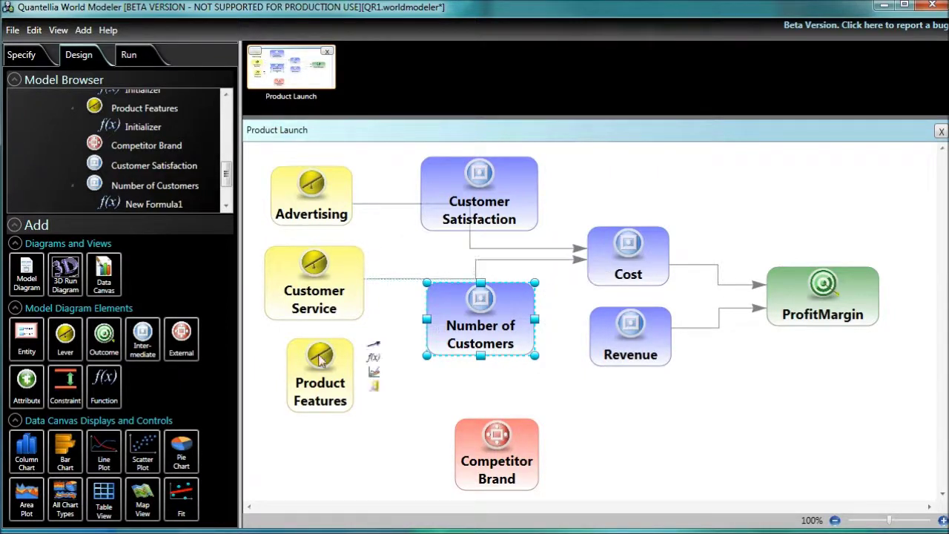
{"action": "left_click_drag", "start_coordinate": [371, 350], "coordinate": [610, 271]}
Reposition Revenue, Number of Customers, Customer Satisfaction, Cost and Competitor Brand, with Cost moved up-left.
{"action": "left_click_drag", "start_coordinate": [616, 350], "coordinate": [686, 417]}
{"action": "left_click_drag", "start_coordinate": [519, 306], "coordinate": [595, 344]}
{"action": "left_click_drag", "start_coordinate": [521, 194], "coordinate": [593, 295]}
{"action": "left_click_drag", "start_coordinate": [598, 245], "coordinate": [498, 183]}
{"action": "left_click_drag", "start_coordinate": [518, 352], "coordinate": [514, 369]}
{"action": "left_click_drag", "start_coordinate": [478, 442], "coordinate": [398, 442]}
{"action": "left_click_drag", "start_coordinate": [506, 368], "coordinate": [510, 387]}
Link Customer Satisfaction to Number of Customers and Competitor Brand to Customer Satisfaction.
{"action": "mouse_move", "coordinate": [599, 318]}
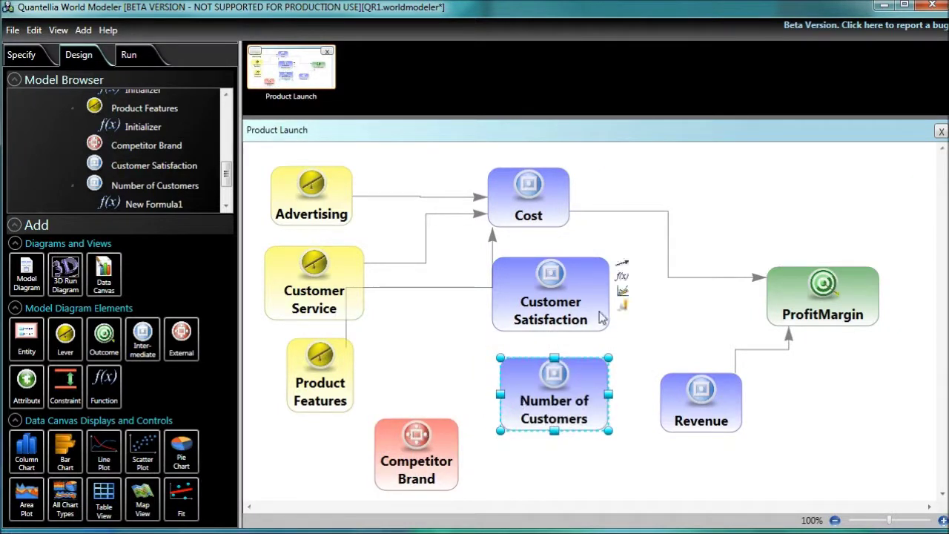
{"action": "left_click_drag", "start_coordinate": [630, 286], "coordinate": [694, 404]}
{"action": "mouse_move", "coordinate": [619, 374]}
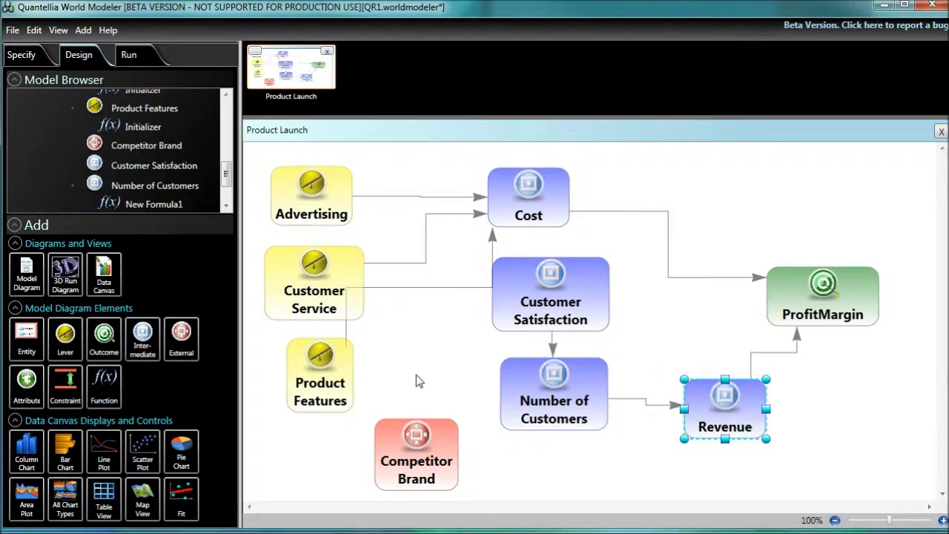
{"action": "mouse_move", "coordinate": [422, 446]}
{"action": "mouse_move", "coordinate": [472, 428]}
{"action": "left_mouse_down"}
{"action": "mouse_move", "coordinate": [490, 328]}
{"action": "mouse_move", "coordinate": [532, 271]}
{"action": "left_mouse_up"}
Move Number of Customers, Revenue and Product Features clear of the other nodes.
{"action": "left_click_drag", "start_coordinate": [510, 393], "coordinate": [547, 397]}
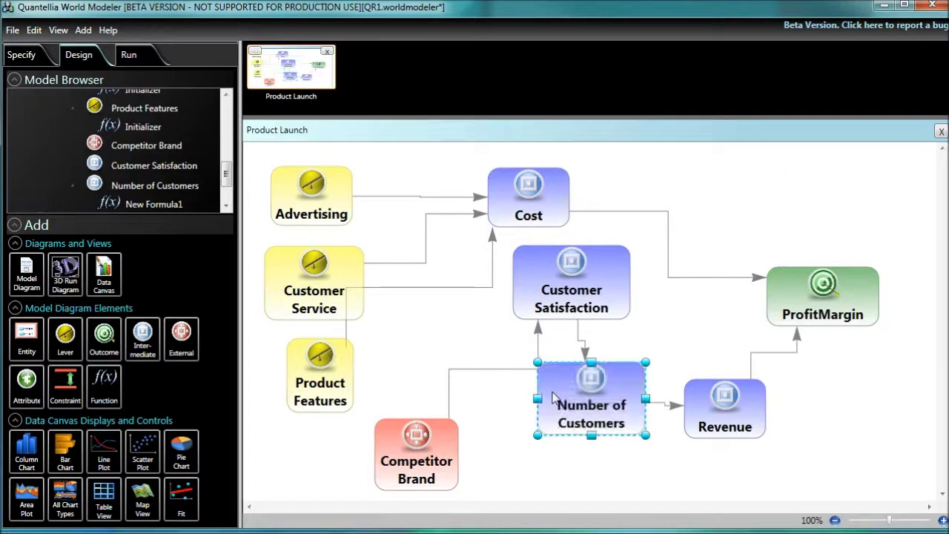
{"action": "left_click_drag", "start_coordinate": [697, 406], "coordinate": [756, 407]}
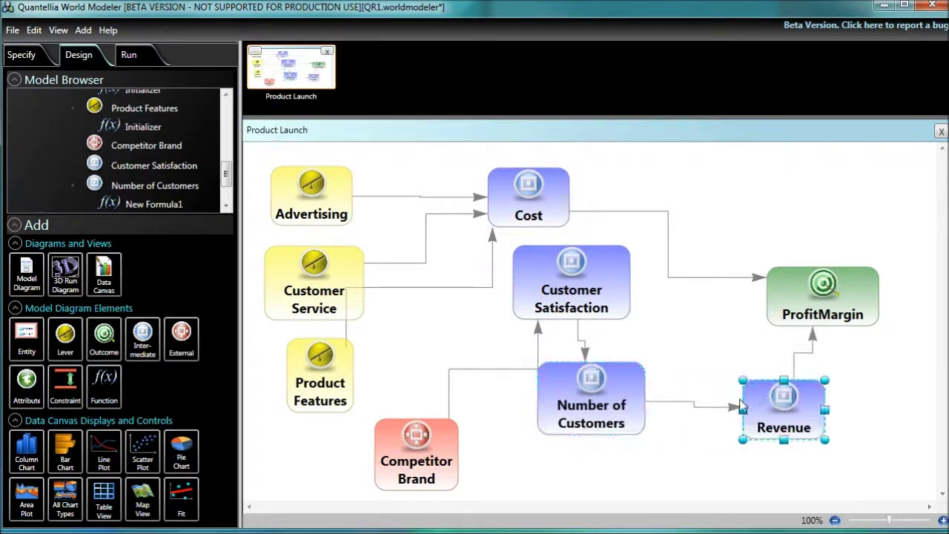
{"action": "left_click", "coordinate": [630, 375]}
{"action": "left_click_drag", "start_coordinate": [629, 376], "coordinate": [663, 365]}
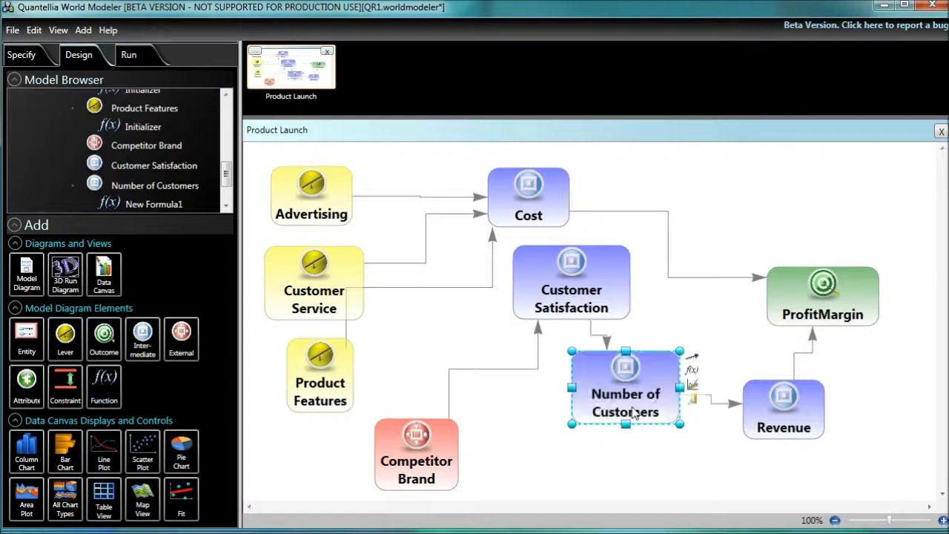
{"action": "left_click_drag", "start_coordinate": [342, 373], "coordinate": [389, 361]}
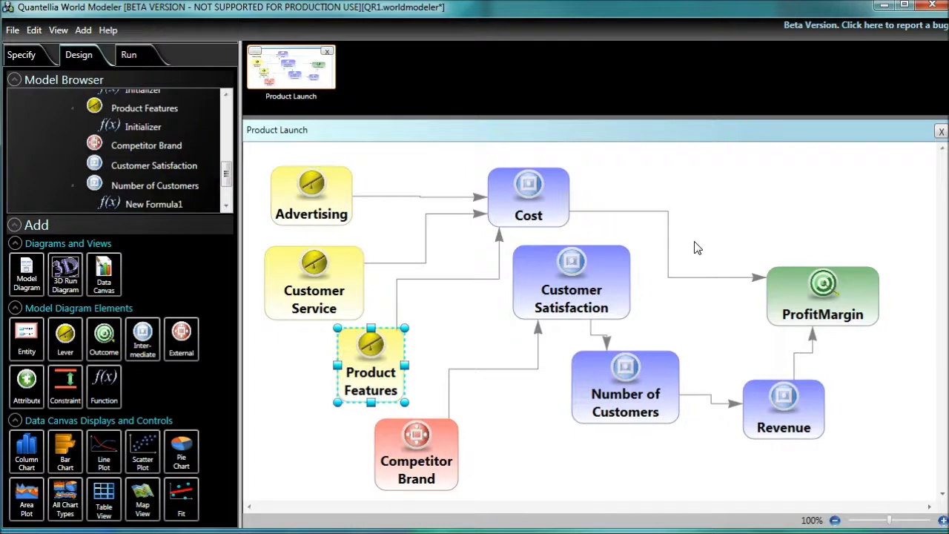
{"action": "mouse_move", "coordinate": [614, 278]}
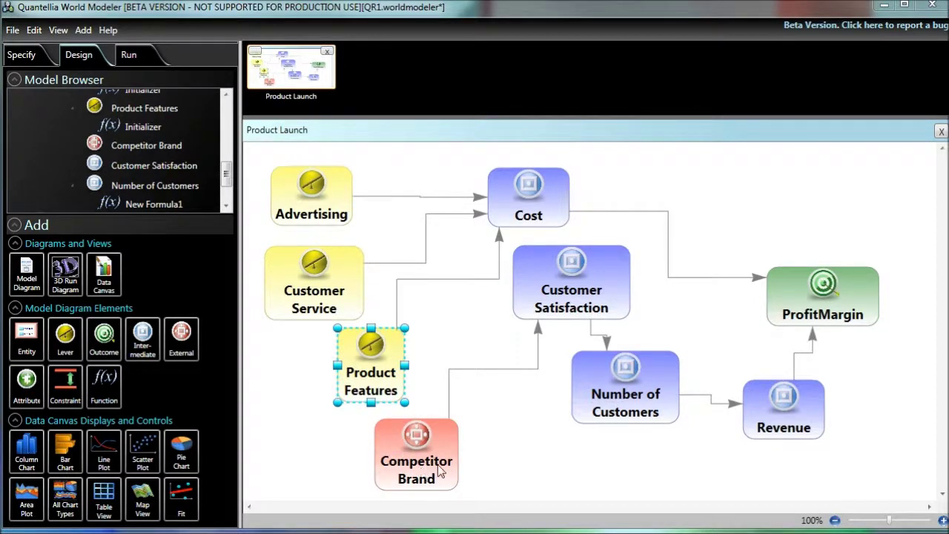
Launch a 3D Run Diagram of Product Launch from the Diagrams and Views panel.
{"action": "mouse_move", "coordinate": [697, 386]}
{"action": "left_click", "coordinate": [65, 272]}
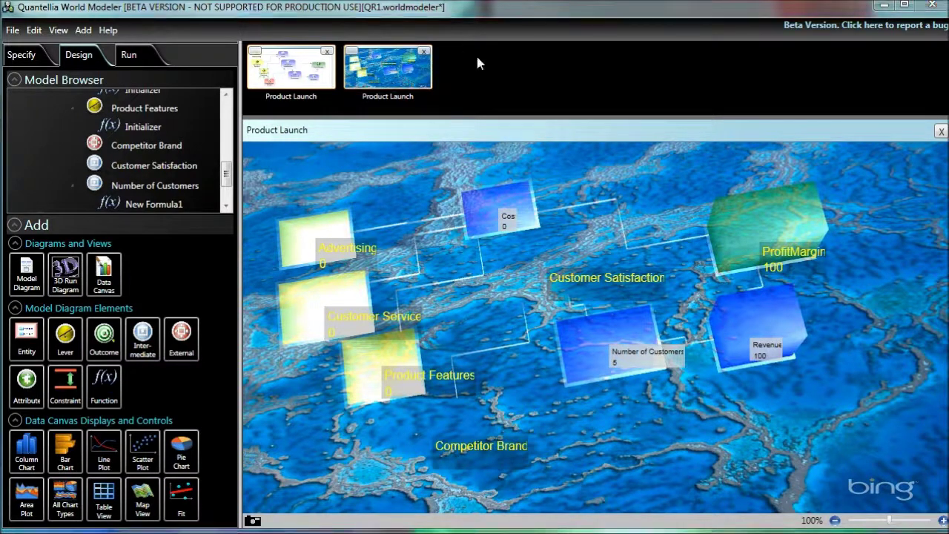
Back on the 2D diagram, add a New Formula1 to Competitor Brand with Init value 10.
{"action": "left_click", "coordinate": [287, 79]}
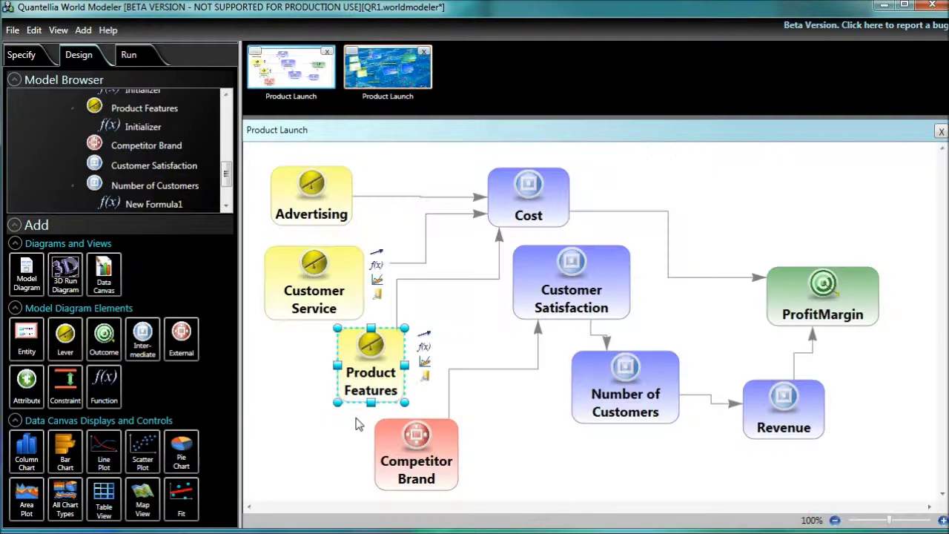
{"action": "double_click", "coordinate": [395, 439]}
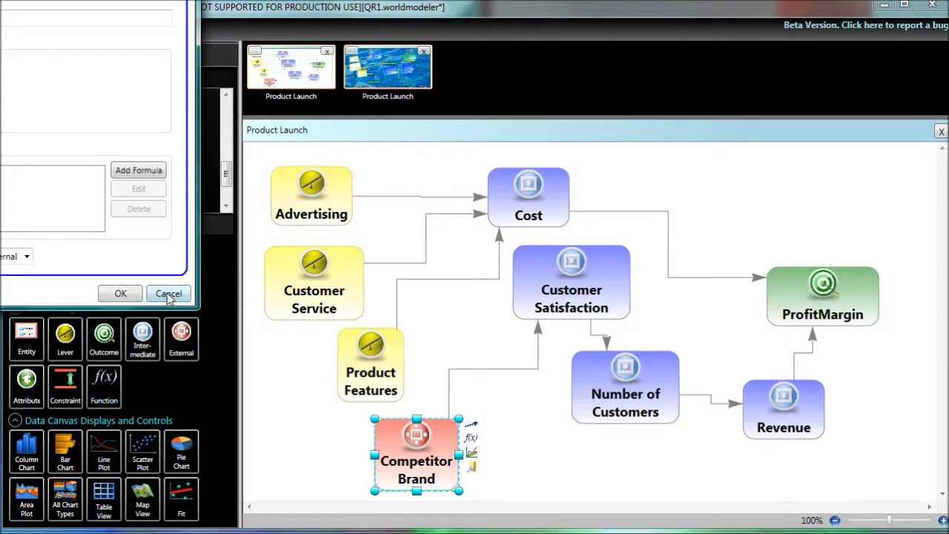
{"action": "left_click", "coordinate": [169, 294]}
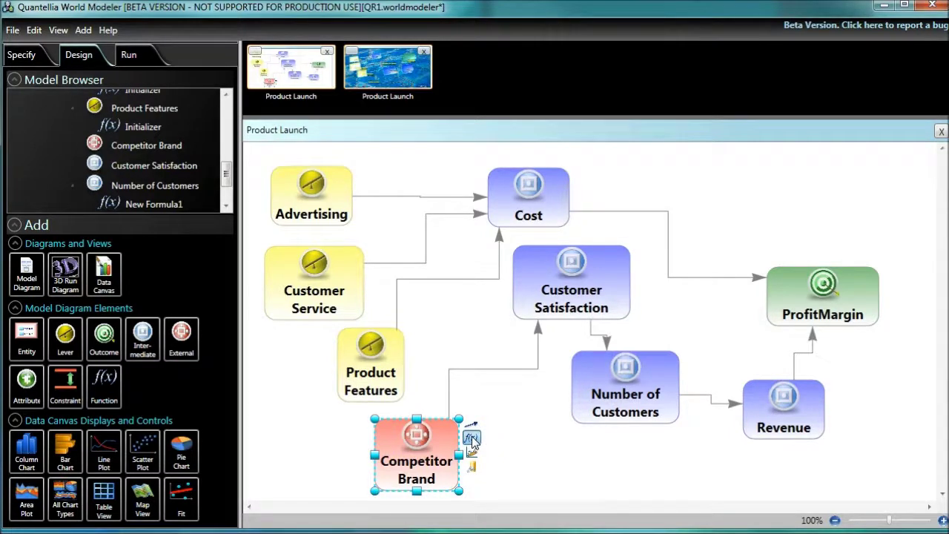
{"action": "left_click_drag", "start_coordinate": [474, 443], "coordinate": [543, 467]}
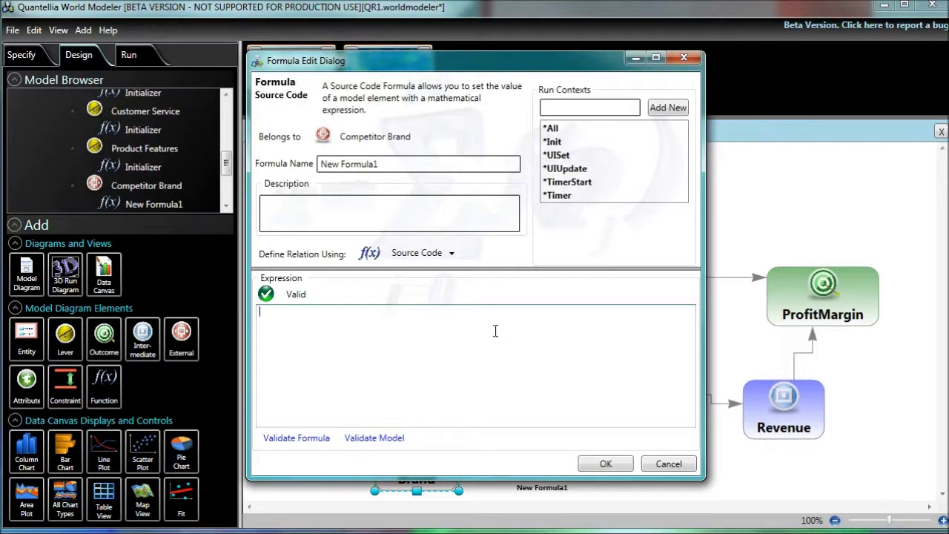
{"action": "left_click_drag", "start_coordinate": [439, 66], "coordinate": [576, 70]}
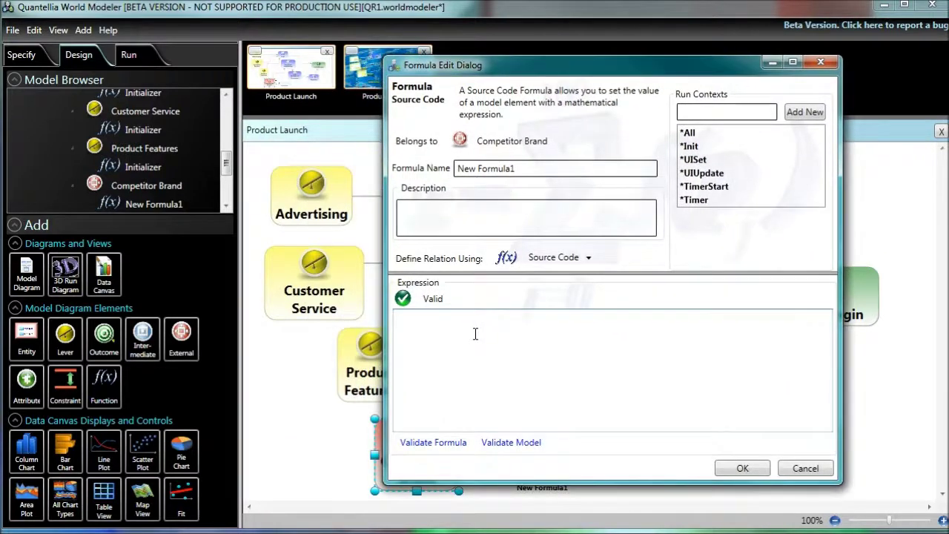
{"action": "type", "text": "10"}
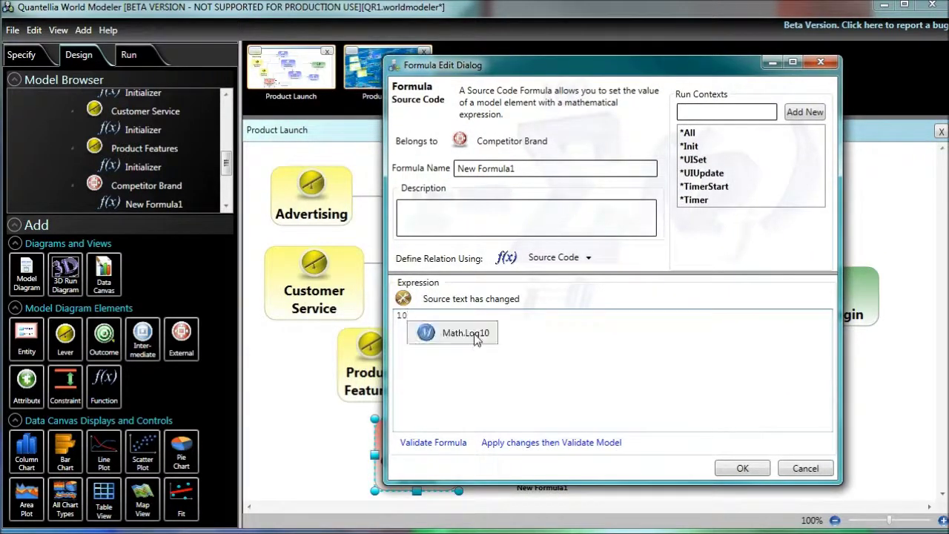
{"action": "left_click", "coordinate": [691, 146]}
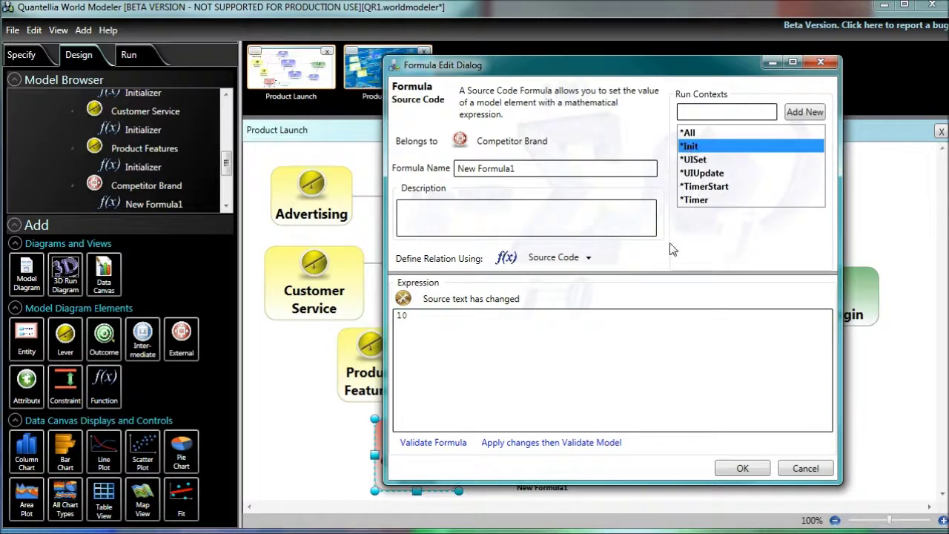
{"action": "left_click", "coordinate": [742, 468]}
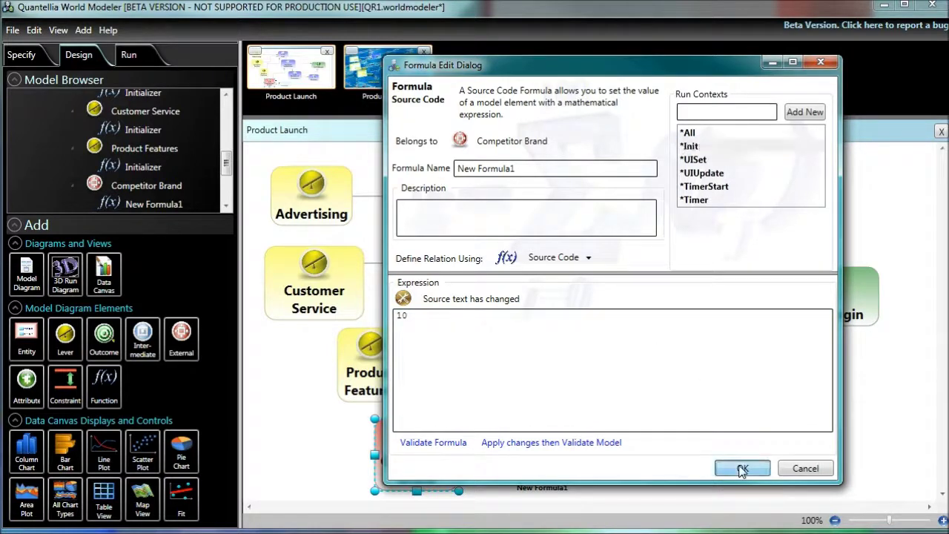
{"action": "left_click", "coordinate": [529, 467]}
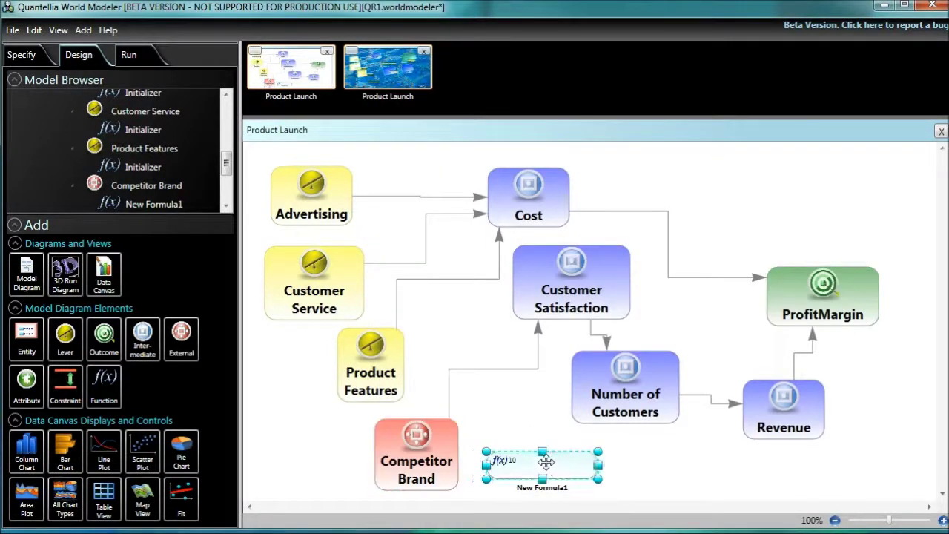
Close the second Product Launch thumbnail, the 3D run view, keeping only the 2D diagram.
{"action": "left_click_drag", "start_coordinate": [529, 467], "coordinate": [527, 467]}
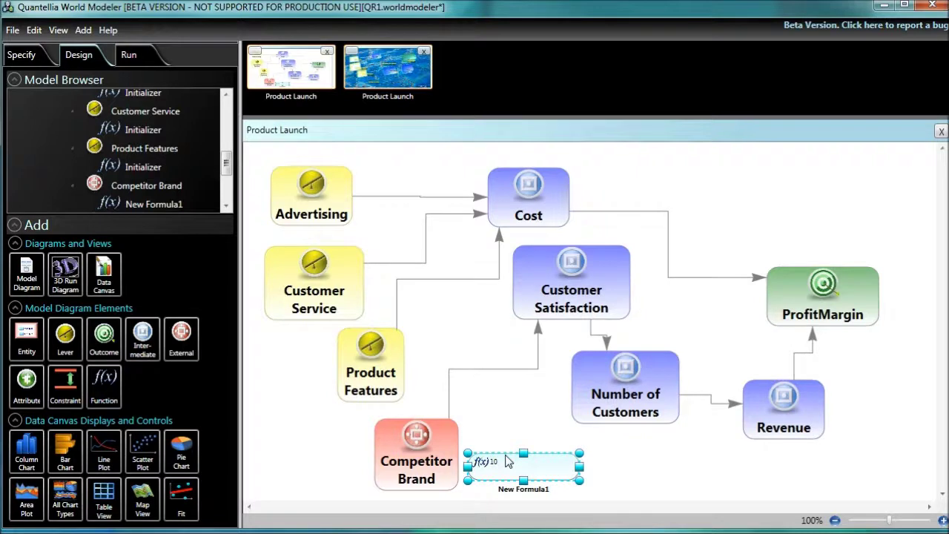
{"action": "left_click", "coordinate": [15, 225]}
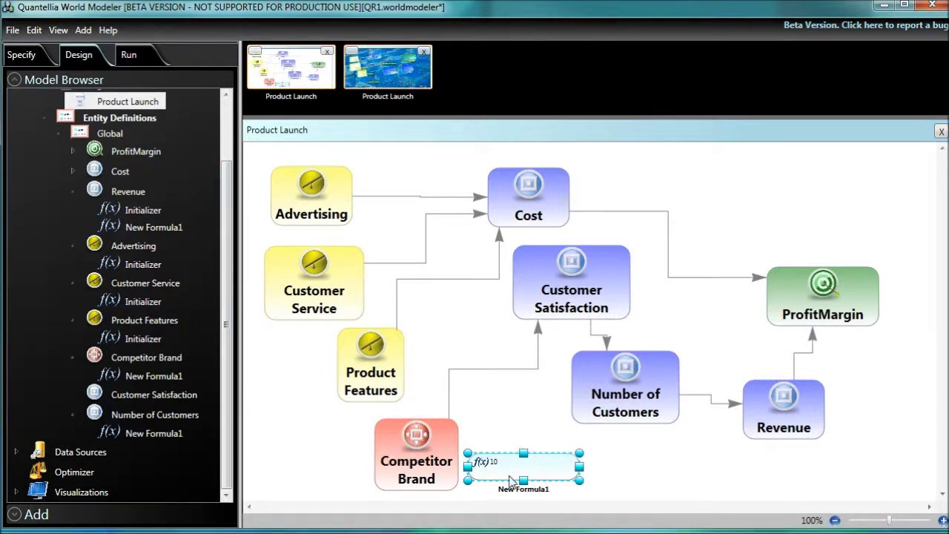
{"action": "left_click", "coordinate": [423, 52]}
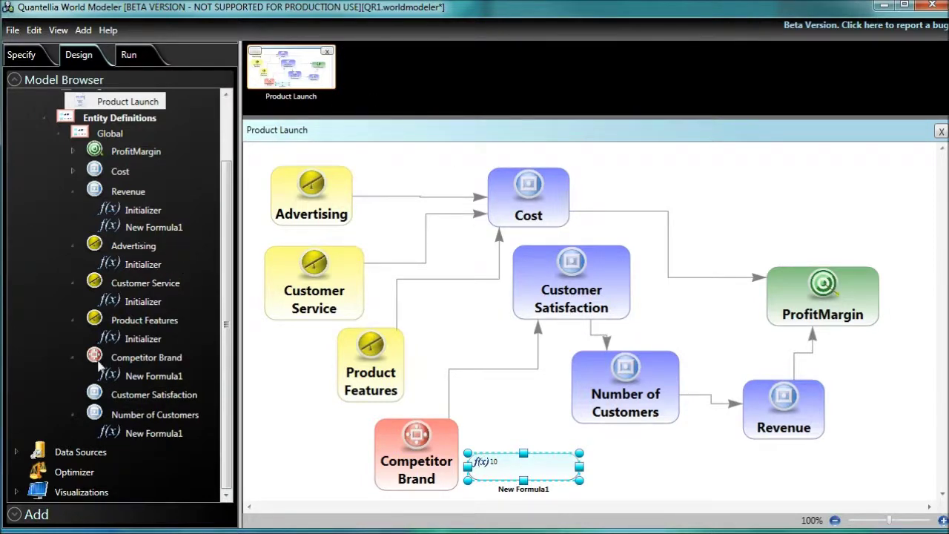
{"action": "left_click", "coordinate": [15, 515]}
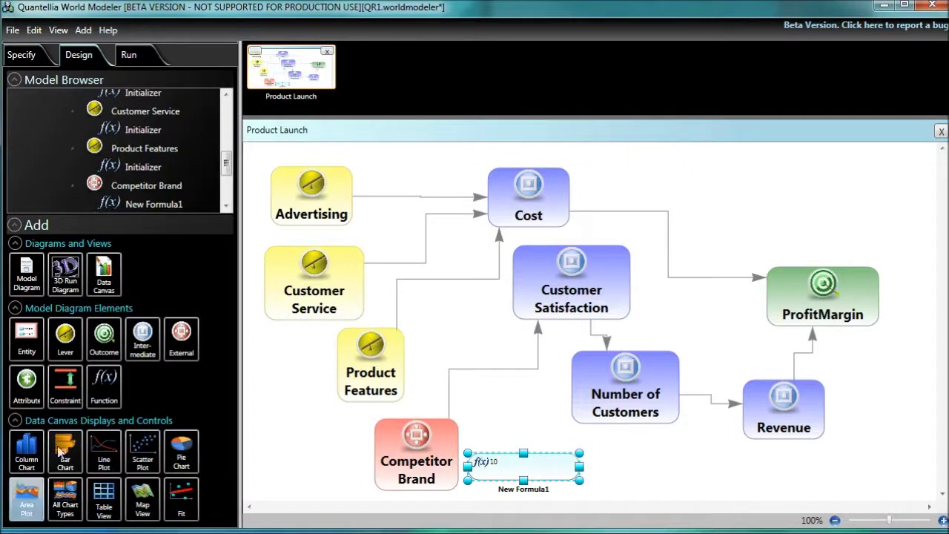
Open a new 3D run view and raise Advertising to 34, Customer Service 49, Product Features 37.
{"action": "left_click", "coordinate": [65, 273]}
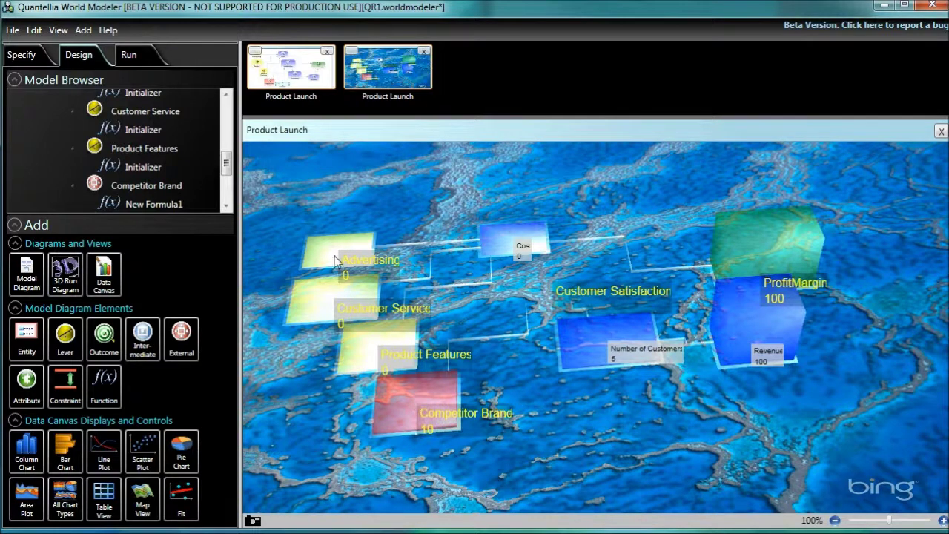
{"action": "left_click_drag", "start_coordinate": [335, 260], "coordinate": [325, 288]}
{"action": "mouse_move", "coordinate": [358, 345]}
{"action": "left_mouse_down"}
{"action": "mouse_move", "coordinate": [350, 293]}
{"action": "mouse_move", "coordinate": [360, 330]}
{"action": "left_mouse_up"}
{"action": "left_click_drag", "start_coordinate": [349, 255], "coordinate": [335, 235]}
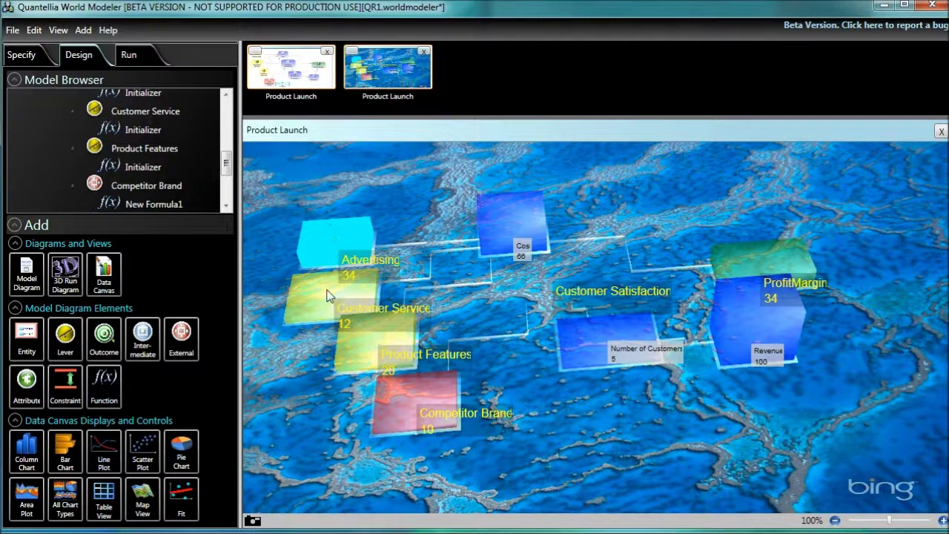
{"action": "mouse_move", "coordinate": [332, 296]}
{"action": "left_mouse_down"}
{"action": "mouse_move", "coordinate": [322, 272]}
{"action": "mouse_move", "coordinate": [338, 282]}
{"action": "left_mouse_up"}
{"action": "left_click_drag", "start_coordinate": [370, 334], "coordinate": [343, 227]}
{"action": "mouse_move", "coordinate": [427, 382]}
{"action": "left_mouse_down"}
{"action": "mouse_move", "coordinate": [398, 321]}
{"action": "mouse_move", "coordinate": [427, 381]}
{"action": "left_mouse_up"}
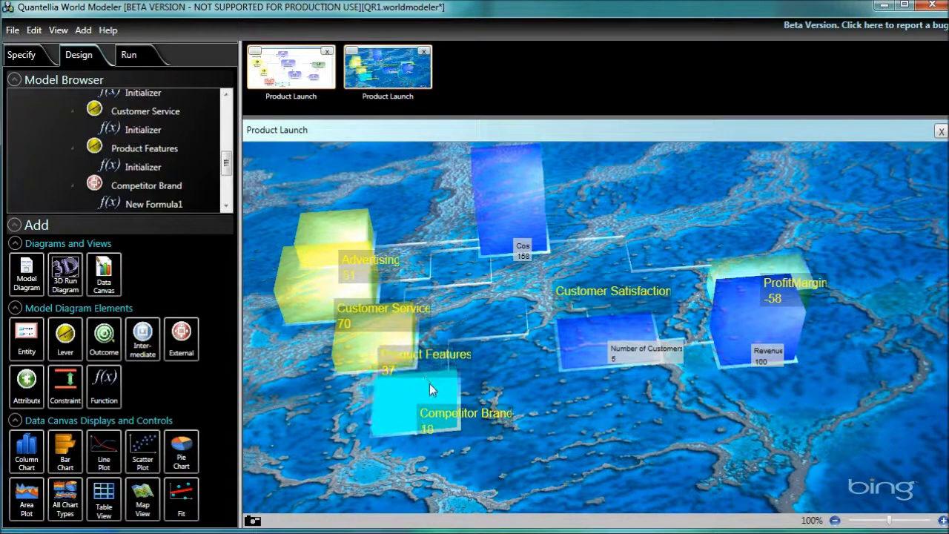
{"action": "left_click_drag", "start_coordinate": [447, 322], "coordinate": [543, 365]}
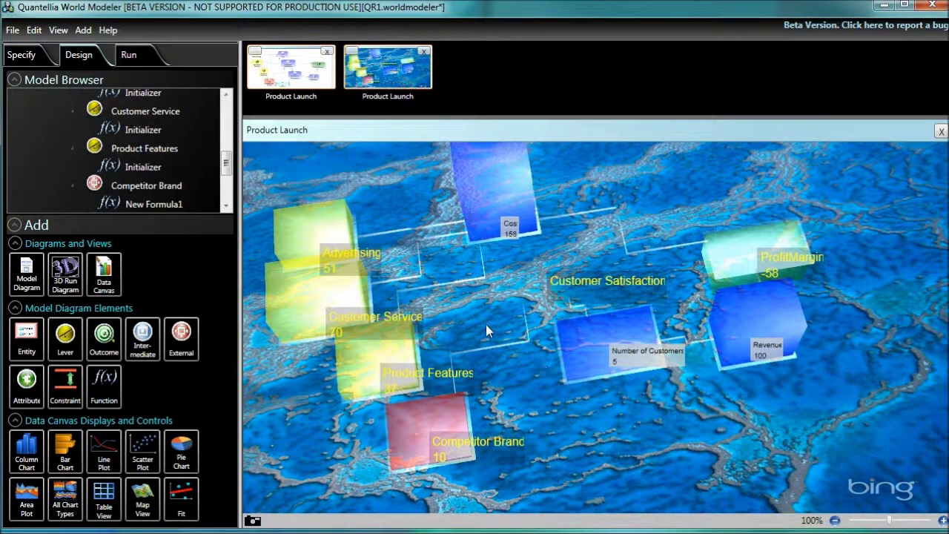
{"action": "left_click_drag", "start_coordinate": [530, 426], "coordinate": [555, 398]}
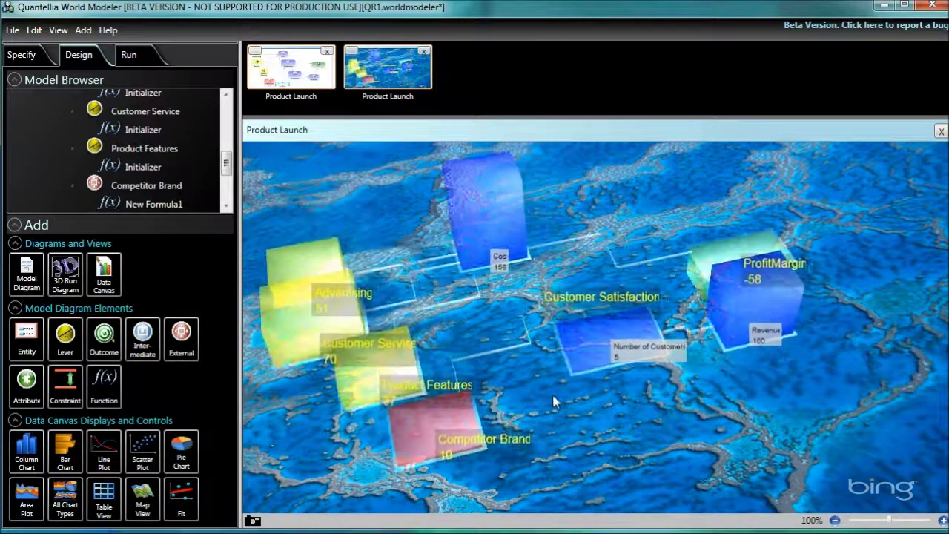
{"action": "left_click", "coordinate": [271, 327]}
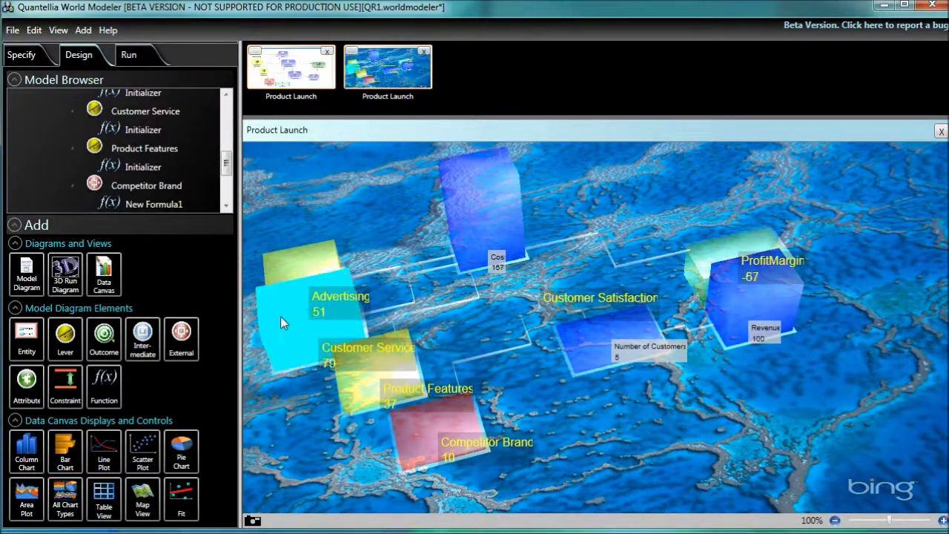
{"action": "left_click", "coordinate": [347, 379]}
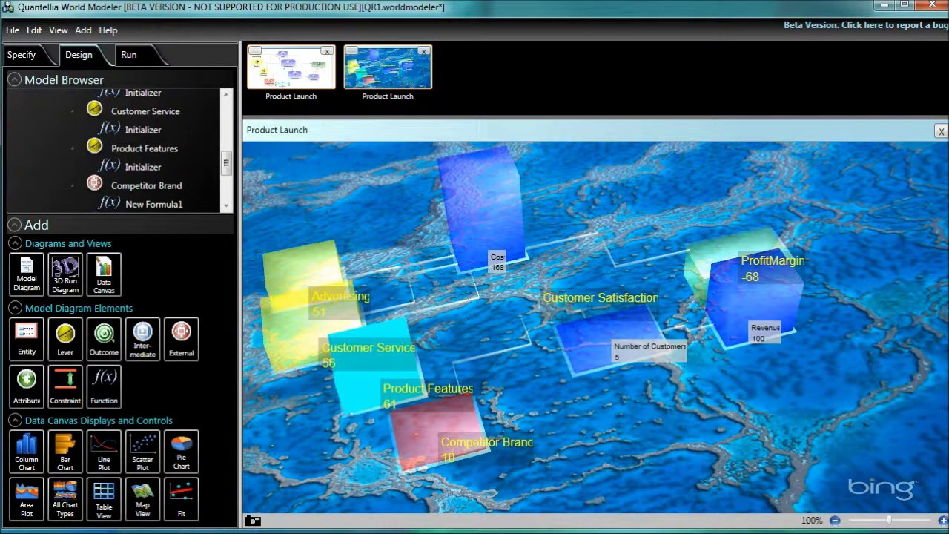
Open Save As from the File menu and place the cursor in the file name box.
{"action": "left_click", "coordinate": [11, 31]}
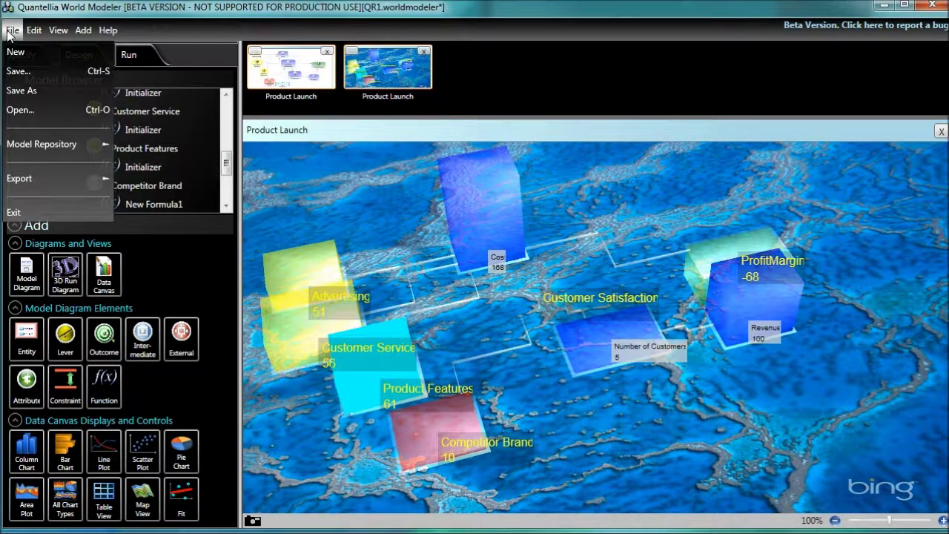
{"action": "left_click", "coordinate": [21, 91]}
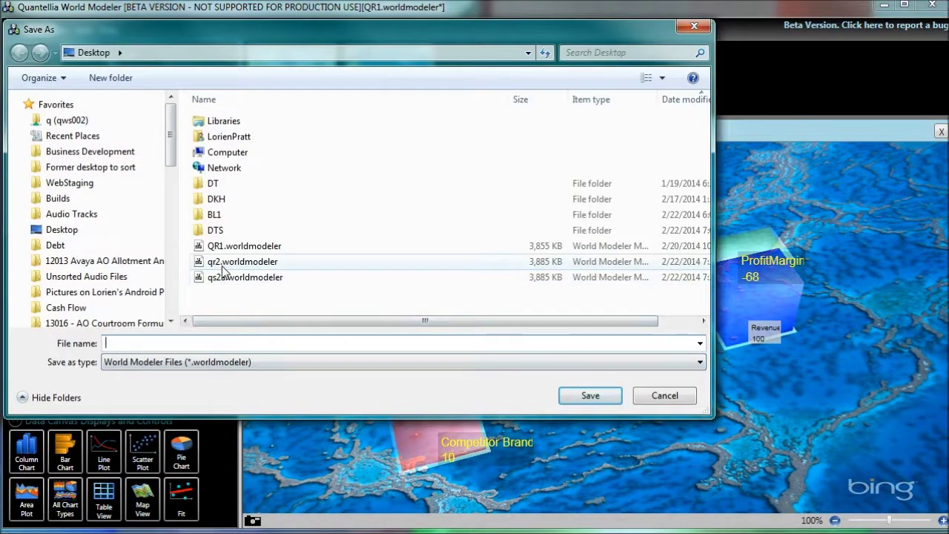
{"action": "left_click", "coordinate": [182, 342]}
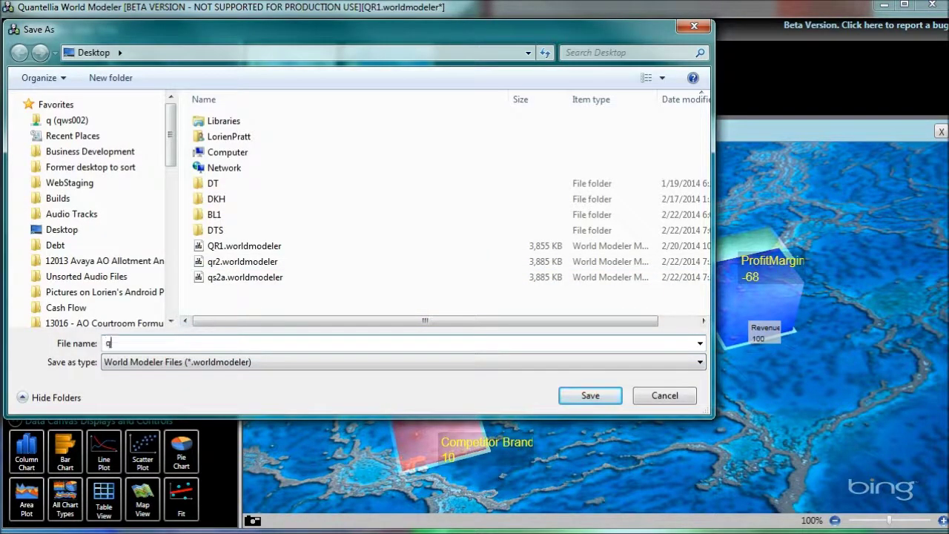